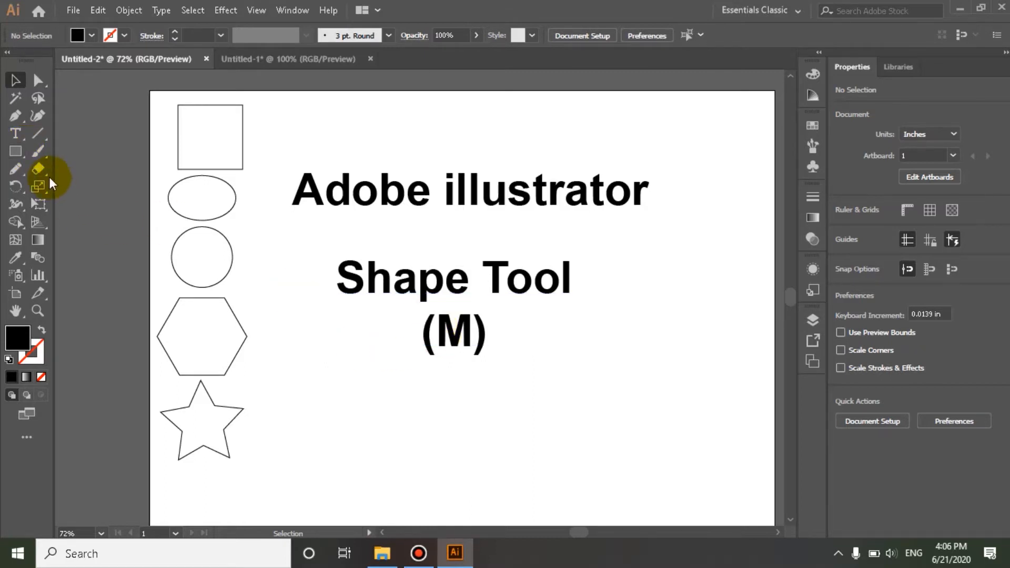
- Switch to the Untitled-1 document and draw a plain rectangle about 2.78 by 2 in with the Rectangle tool
{"action": "key", "text": "m"}
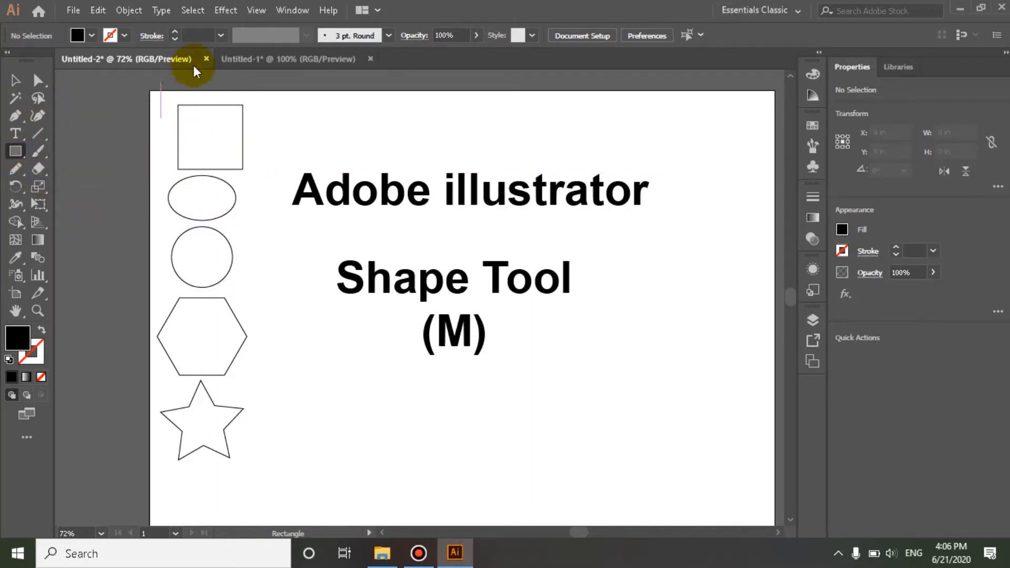
{"action": "left_click", "coordinate": [243, 60]}
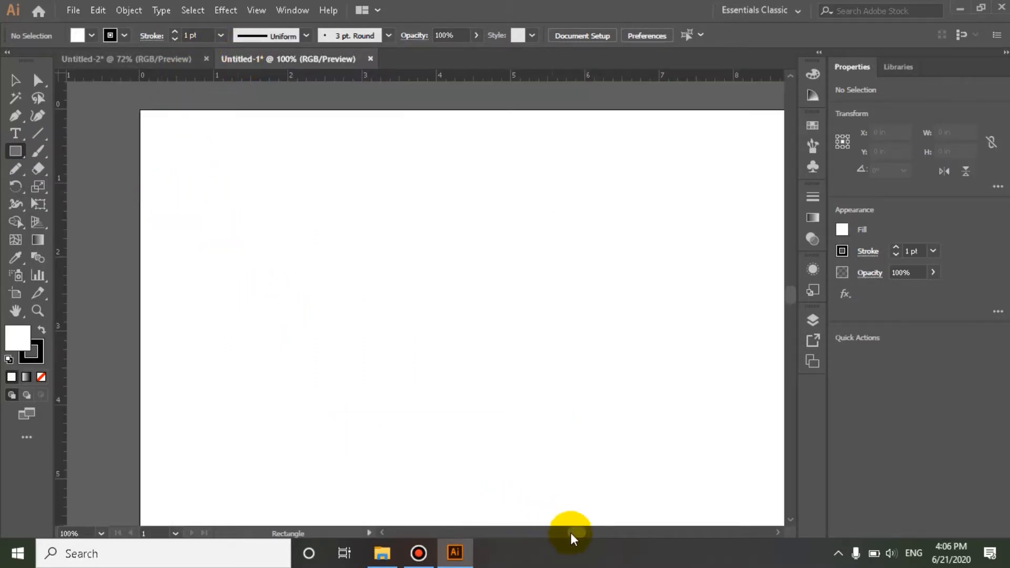
{"action": "left_click_drag", "start_coordinate": [570, 533], "coordinate": [576, 534]}
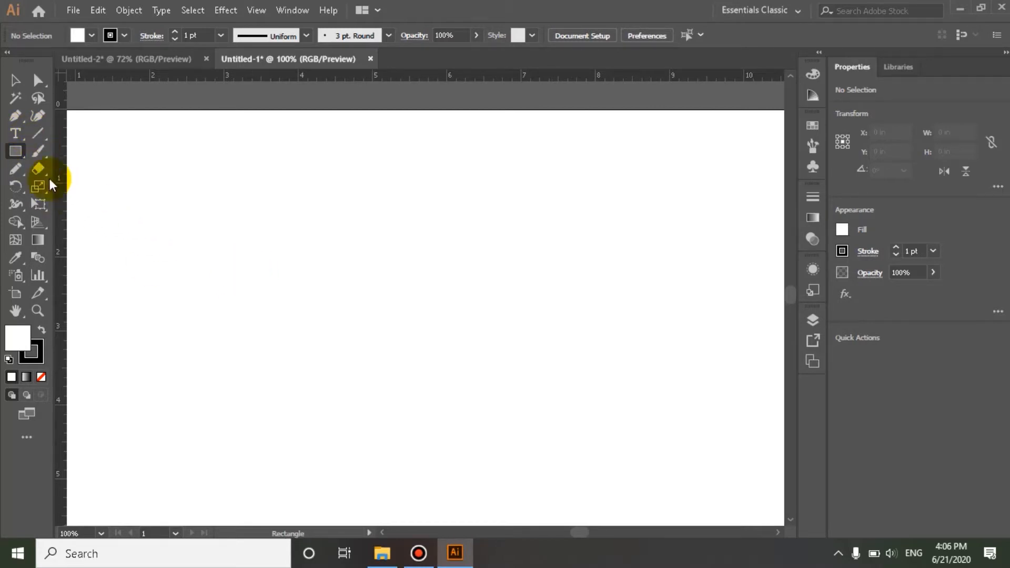
{"action": "left_click", "coordinate": [16, 152]}
{"action": "left_click_drag", "start_coordinate": [18, 153], "coordinate": [71, 156]}
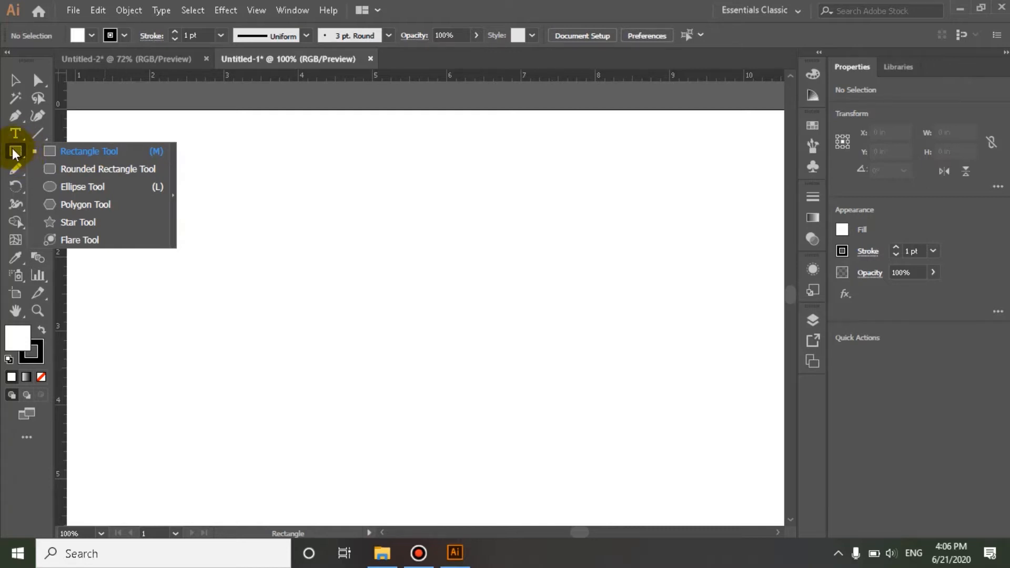
{"action": "left_click", "coordinate": [74, 151]}
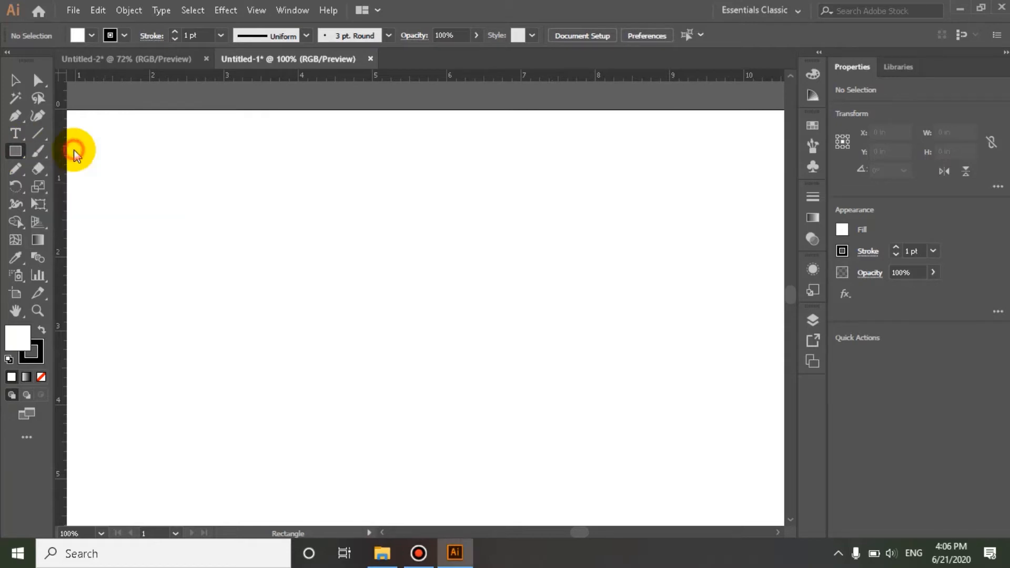
{"action": "left_click_drag", "start_coordinate": [275, 199], "coordinate": [480, 346]}
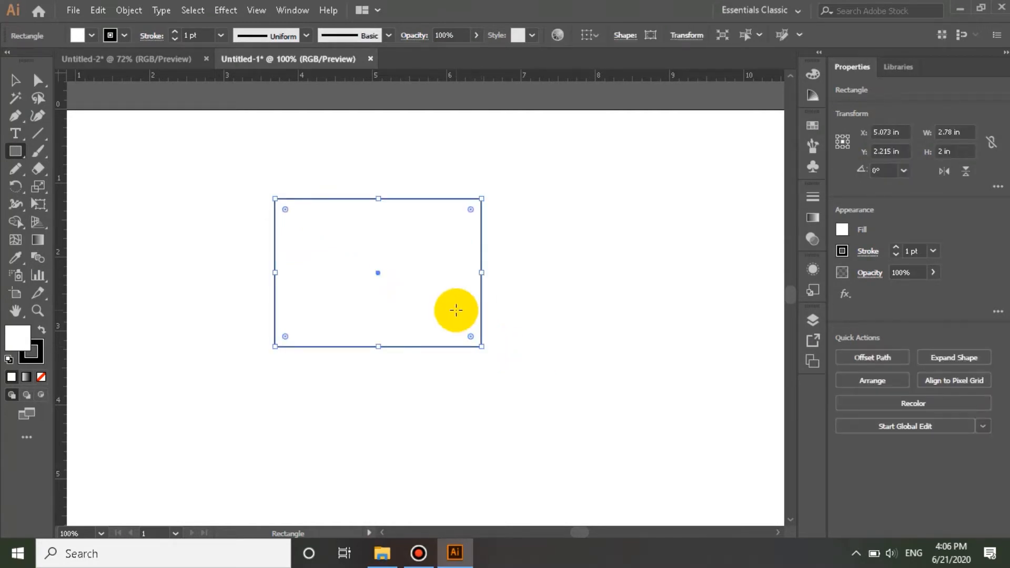
- Draw a rounded rectangle about 2.72 by 1.58 in below the plain rectangle
{"action": "left_click", "coordinate": [16, 151]}
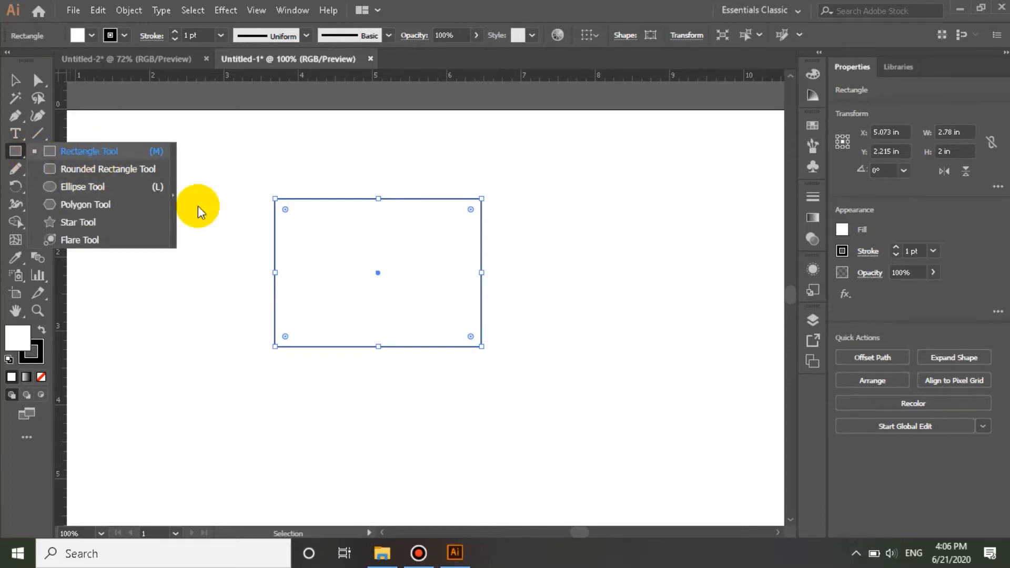
{"action": "left_click", "coordinate": [119, 168]}
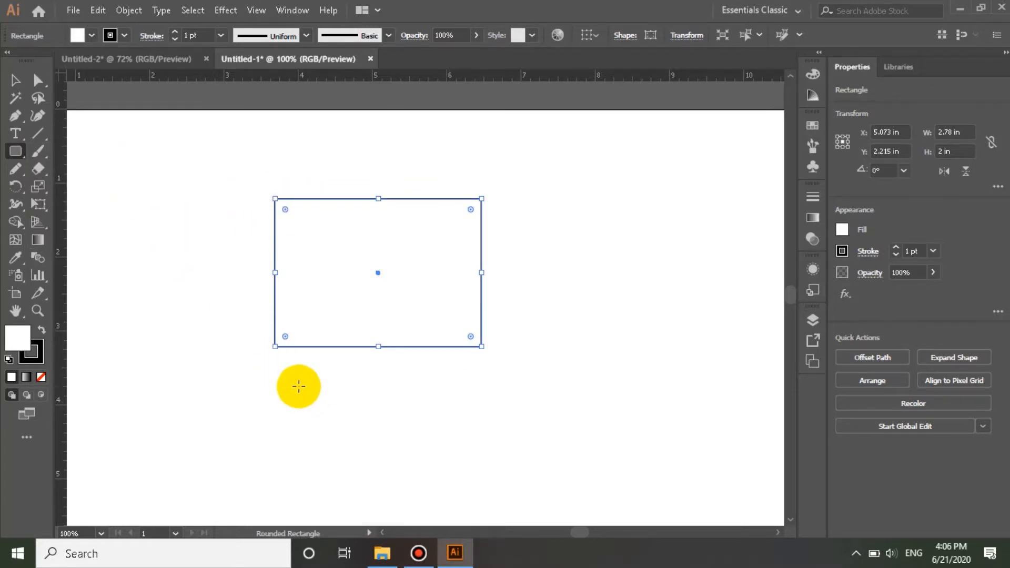
{"action": "left_click_drag", "start_coordinate": [296, 387], "coordinate": [497, 502]}
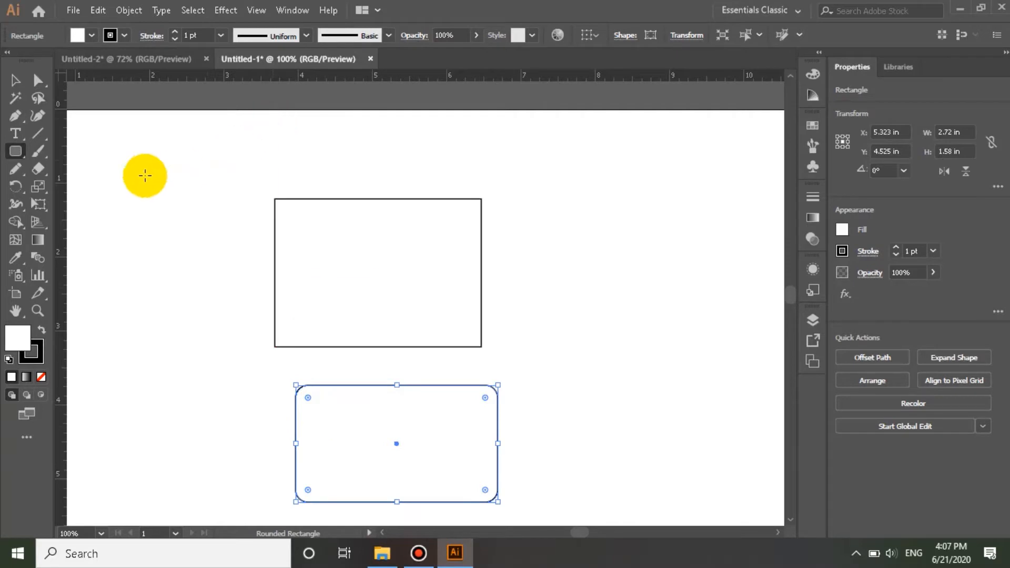
- Draw an ellipse about 2.04 by 1.34 in beside the plain rectangle and a circle about 1.61 in across below it
{"action": "left_click", "coordinate": [15, 154]}
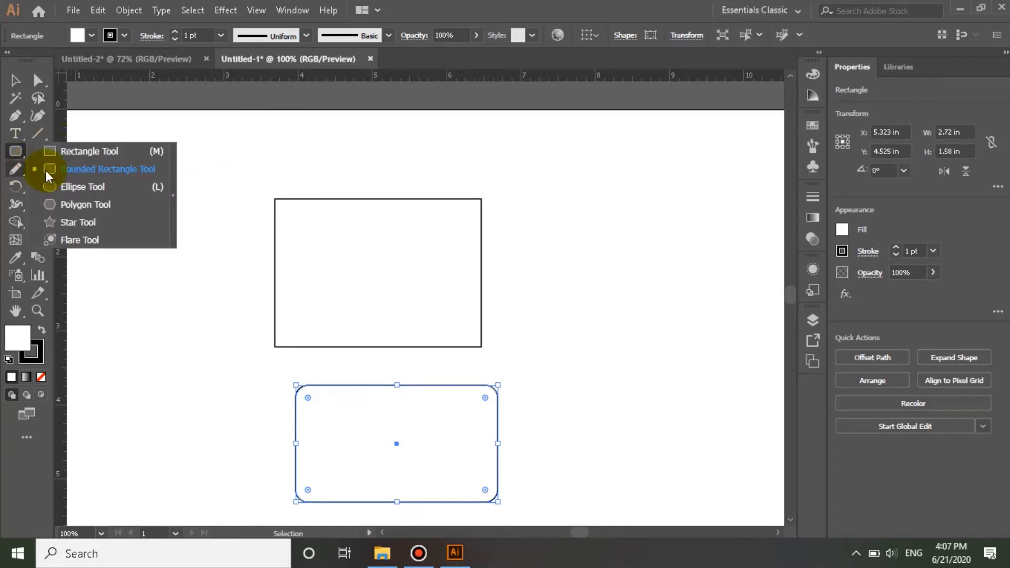
{"action": "left_click", "coordinate": [77, 189]}
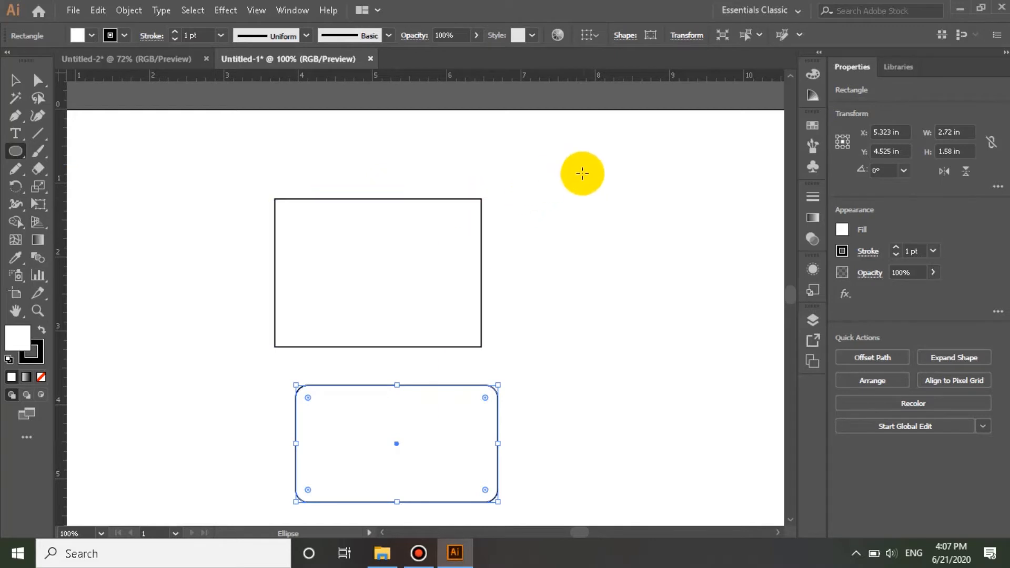
{"action": "left_click_drag", "start_coordinate": [540, 165], "coordinate": [692, 264]}
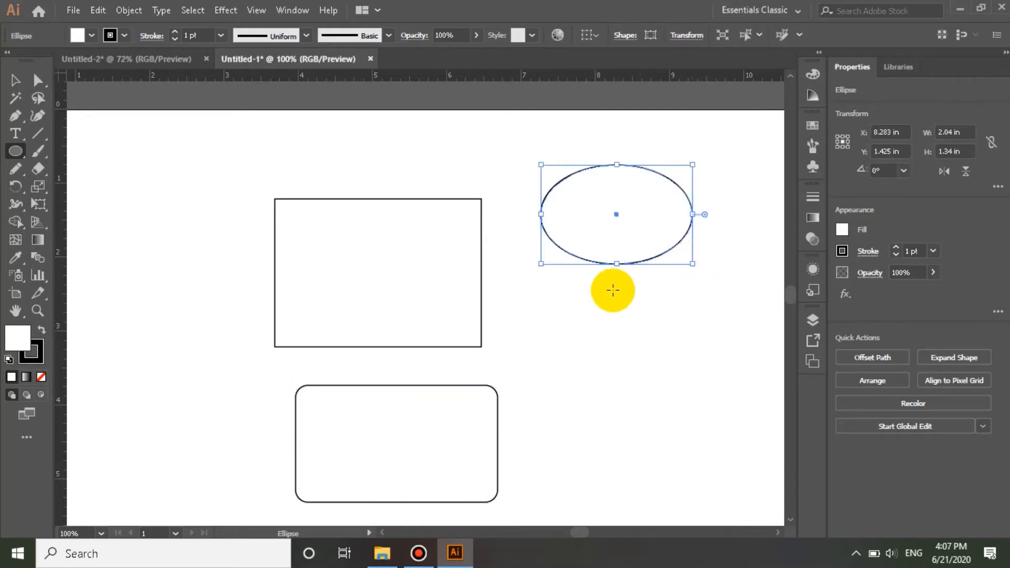
{"action": "left_click_drag", "start_coordinate": [587, 351], "coordinate": [677, 471]}
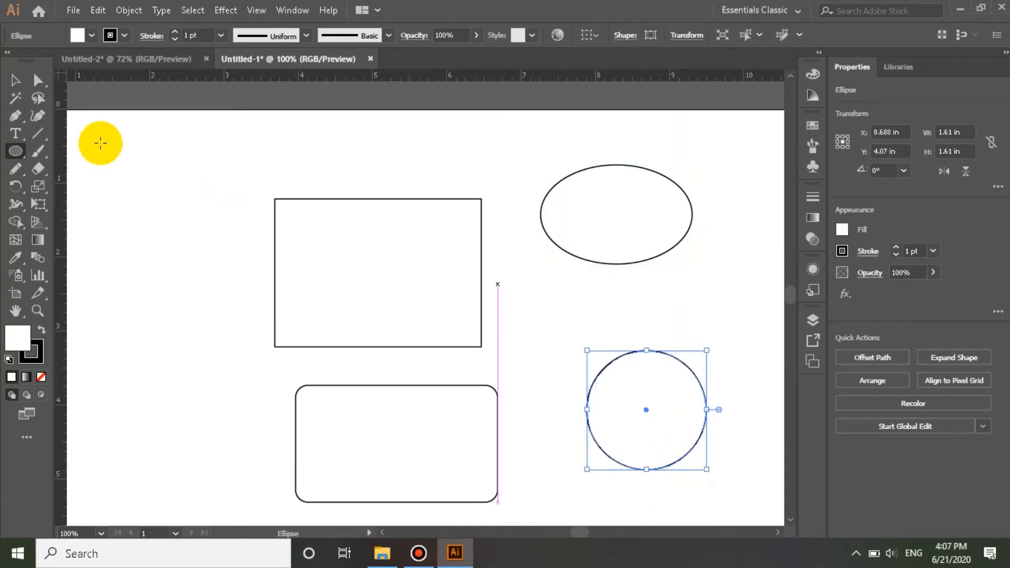
- Draw two hexagons with the Polygon tool beside the plain rectangle, about 1.38 by 1.22 in and 1.63 by 1.43 in
{"action": "left_click", "coordinate": [16, 151]}
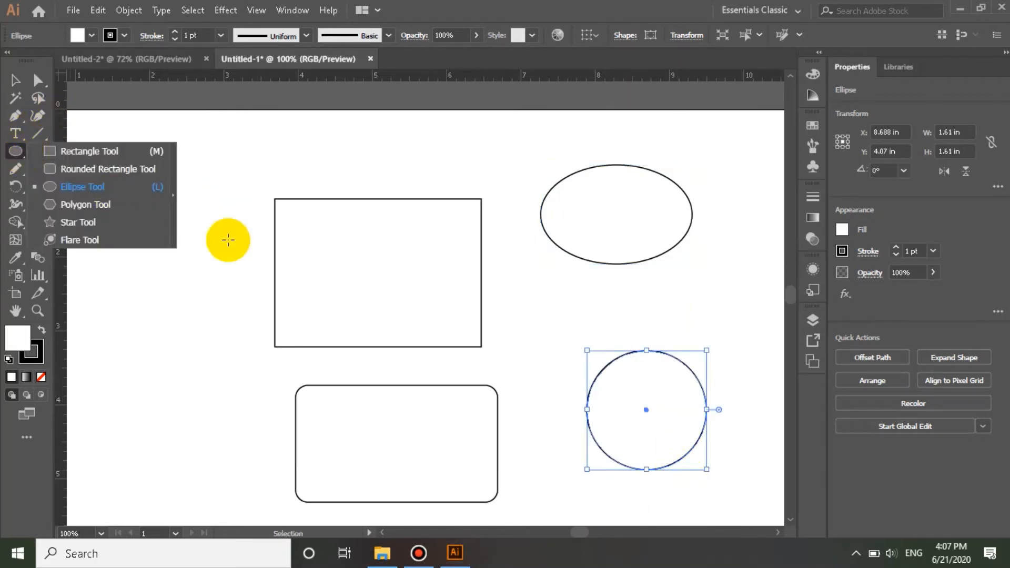
{"action": "left_click", "coordinate": [89, 205]}
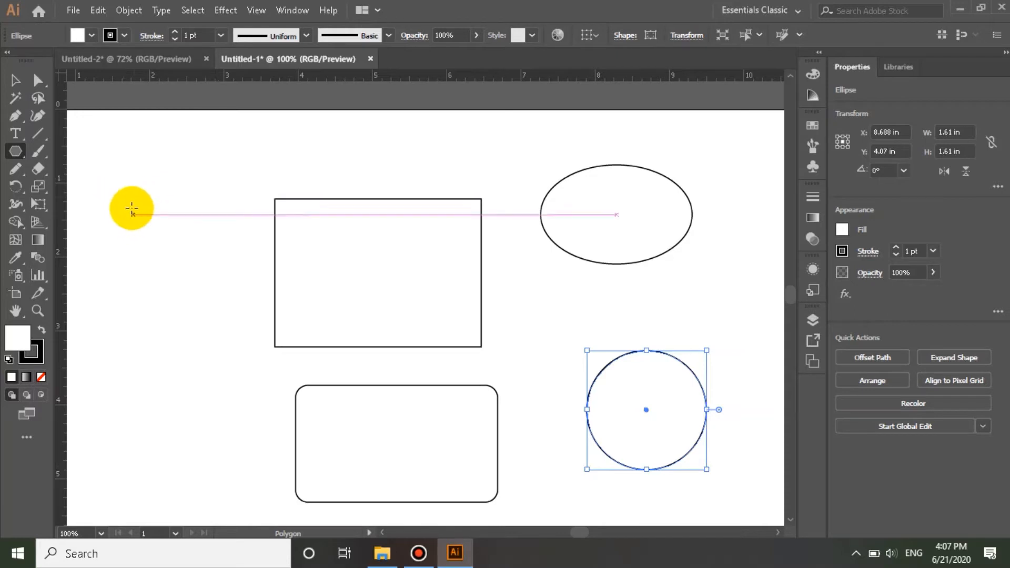
{"action": "left_click_drag", "start_coordinate": [122, 183], "coordinate": [144, 225]}
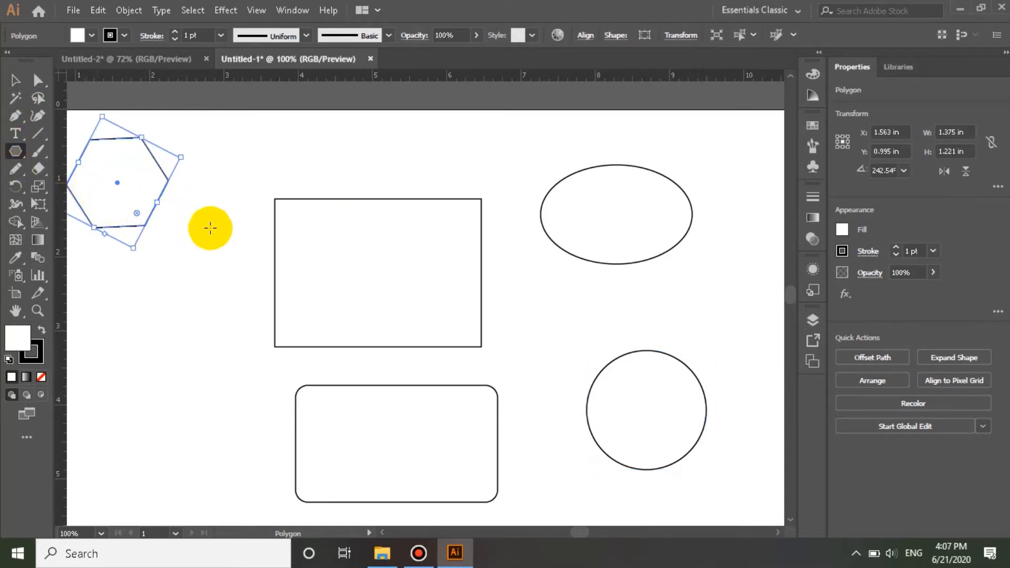
{"action": "left_click_drag", "start_coordinate": [162, 302], "coordinate": [189, 329]}
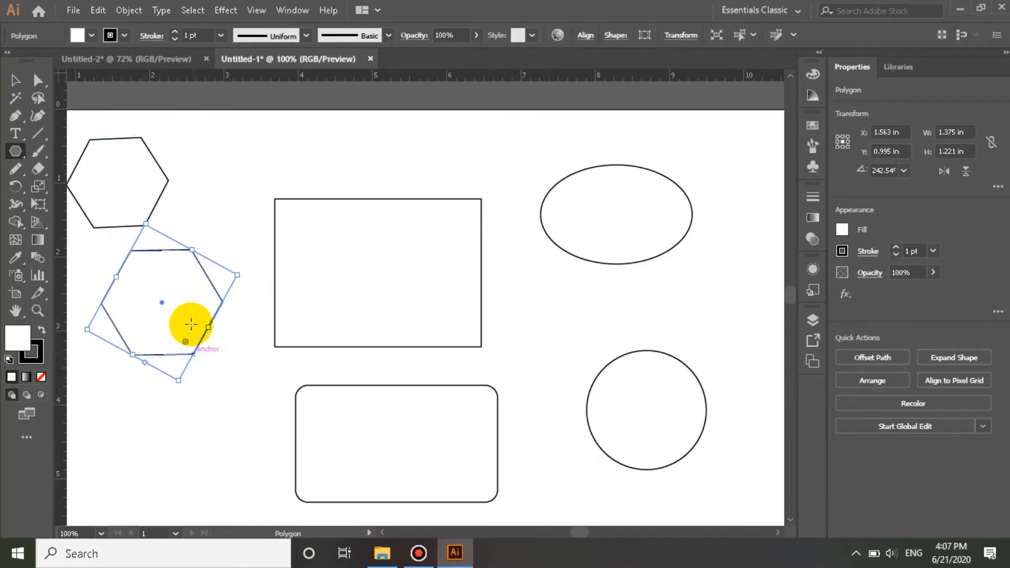
- Draw a five-pointed star about 1.63 by 1.57 in below the second hexagon
{"action": "left_click", "coordinate": [15, 150]}
{"action": "left_click", "coordinate": [69, 222]}
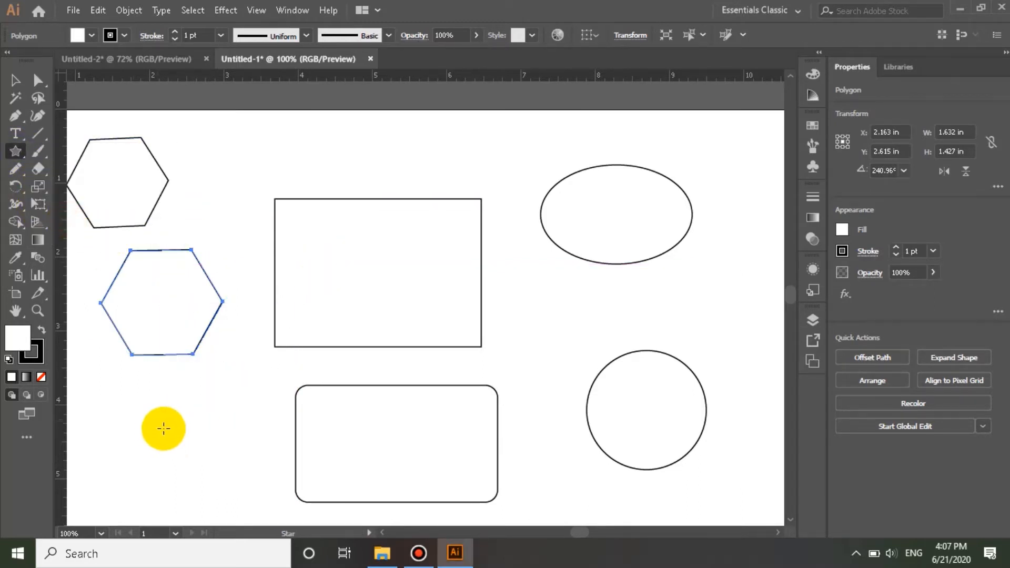
{"action": "left_click_drag", "start_coordinate": [163, 448], "coordinate": [201, 500]}
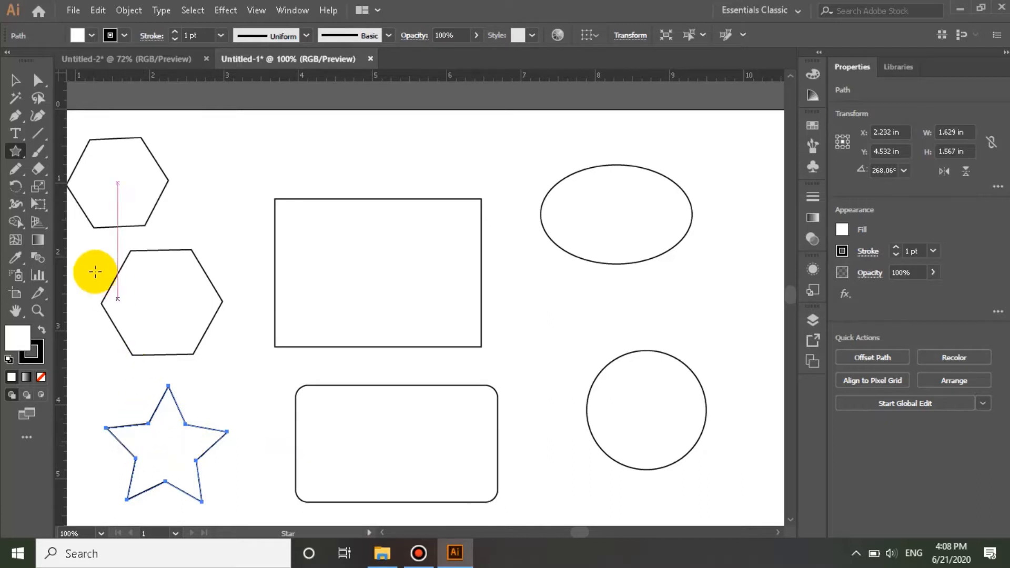
- Draw a flare about 3.23 in across over the plain rectangle, extend it with rings toward the ellipse, and undo that extension
{"action": "left_click_drag", "start_coordinate": [16, 152], "coordinate": [57, 240]}
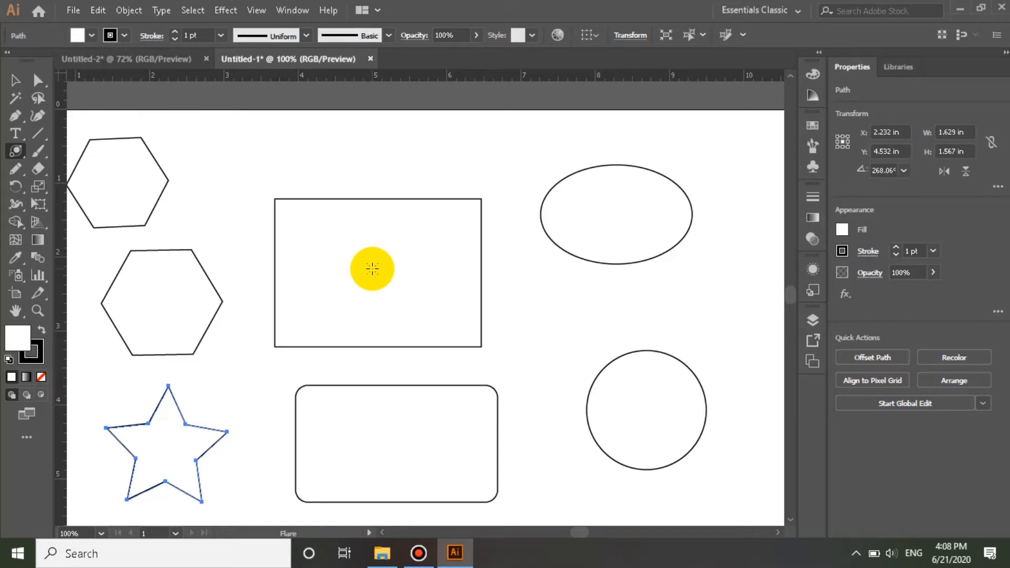
{"action": "left_click_drag", "start_coordinate": [372, 268], "coordinate": [390, 289]}
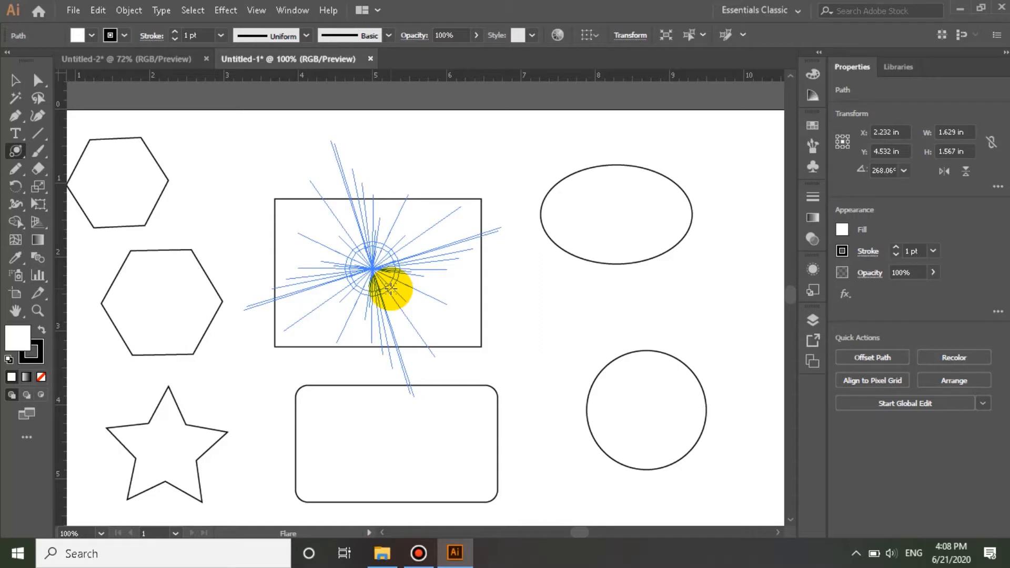
{"action": "left_click_drag", "start_coordinate": [390, 288], "coordinate": [393, 286]}
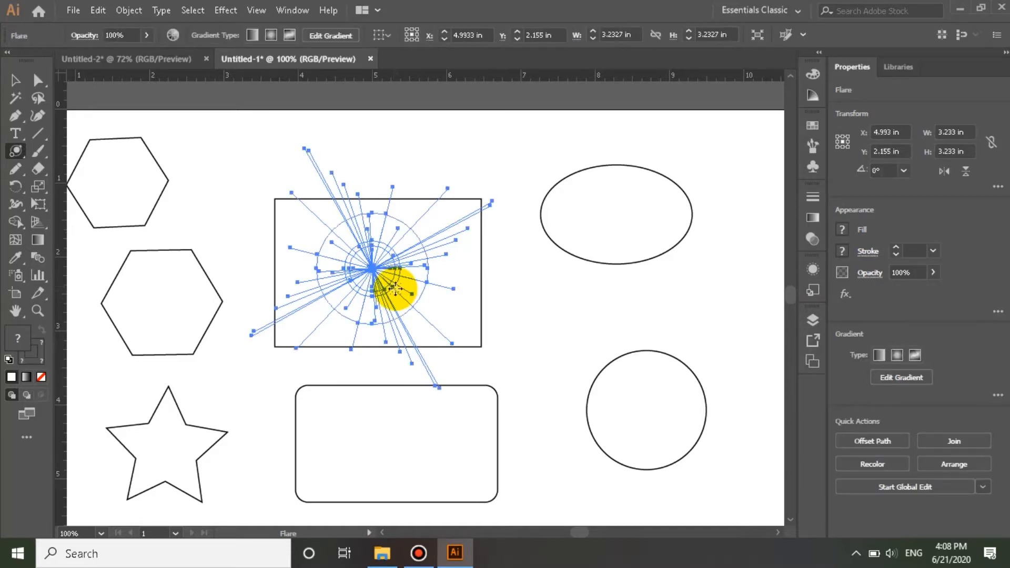
{"action": "left_click", "coordinate": [534, 259]}
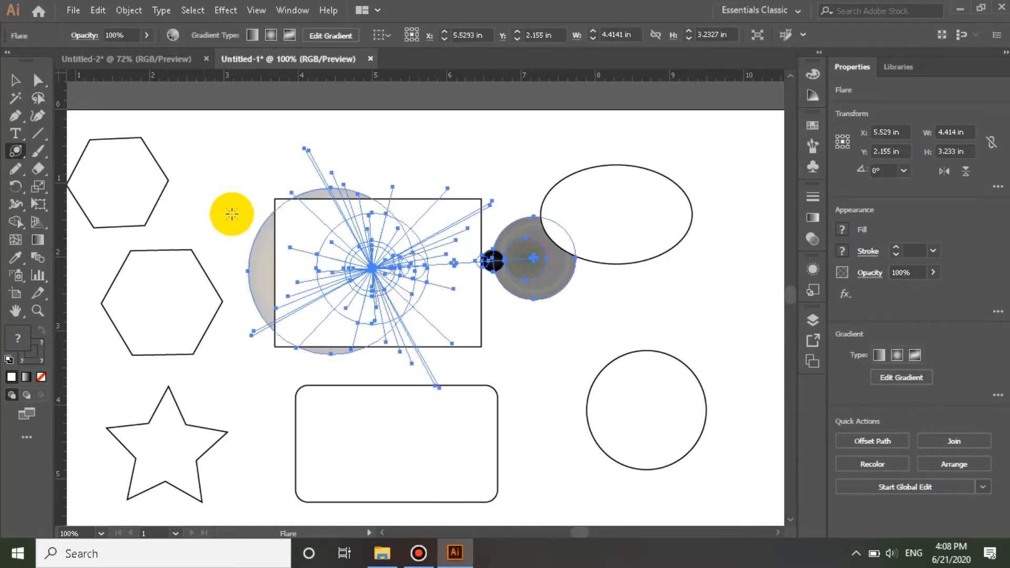
{"action": "key", "text": "ctrl+z"}
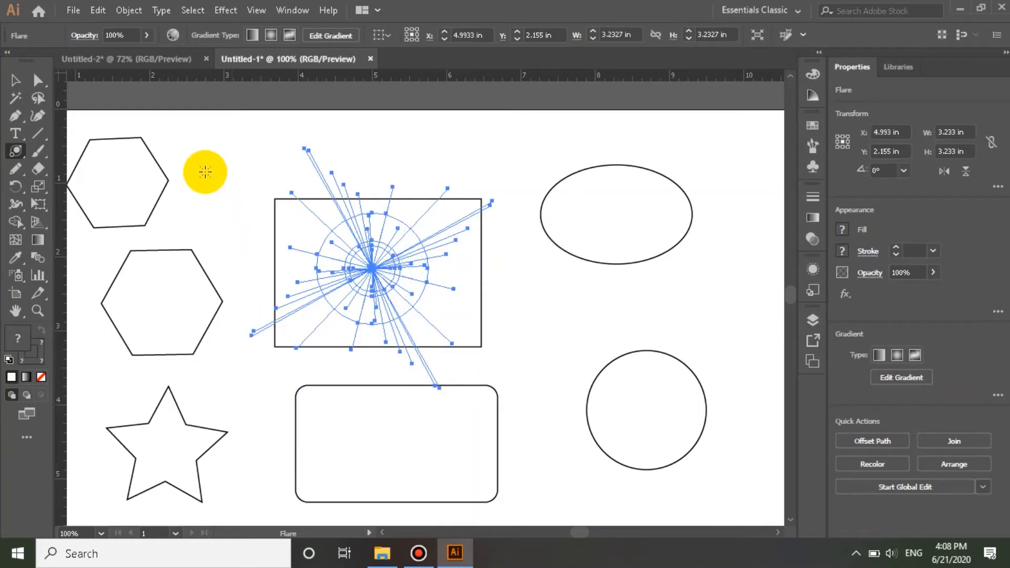
- Select all the drawn shapes, including the flare, and delete them from the artboard
{"action": "left_click", "coordinate": [15, 80]}
{"action": "key", "text": "ctrl+z"}
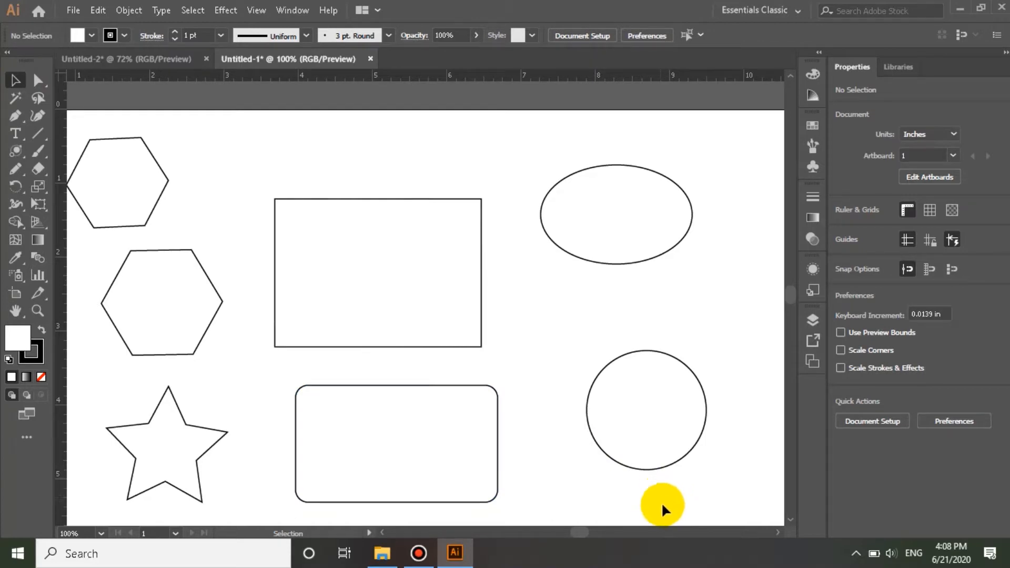
{"action": "left_click_drag", "start_coordinate": [663, 505], "coordinate": [144, 175]}
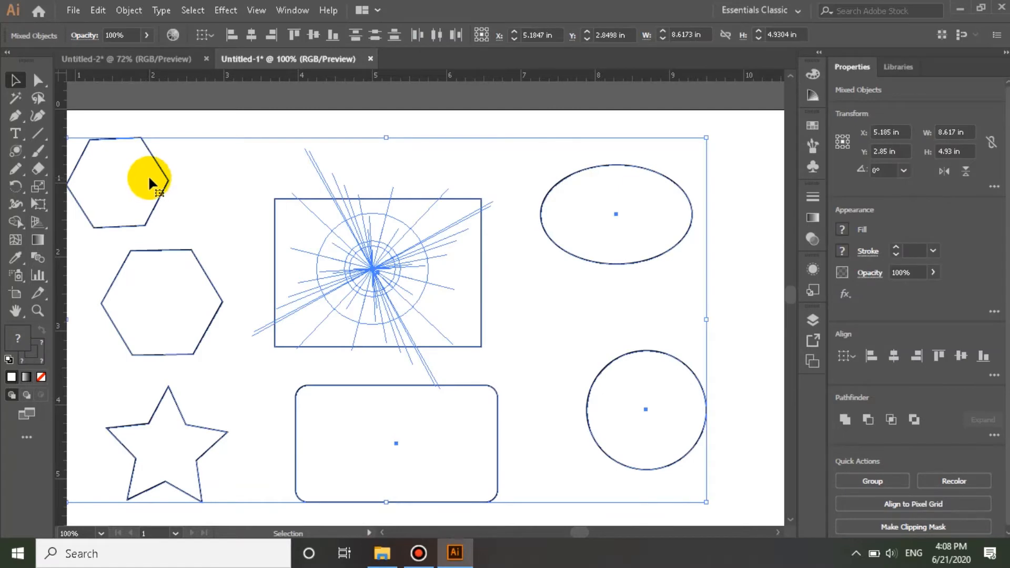
{"action": "key", "text": "Delete"}
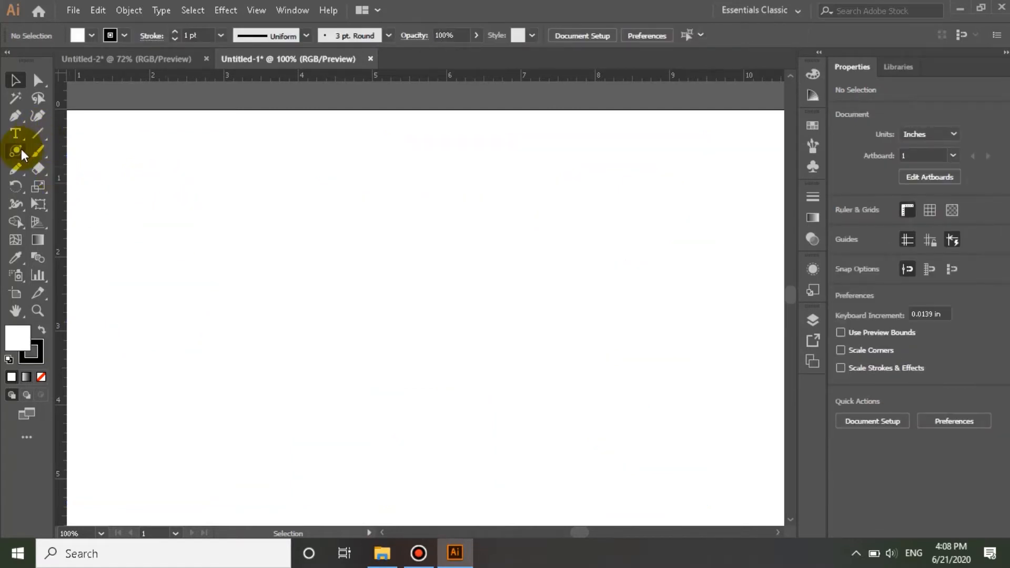
- Draw a rectangle about 2.42 by 1.65 in and strongly round all four of its corners with the corner widgets
{"action": "left_click_drag", "start_coordinate": [18, 159], "coordinate": [65, 151]}
{"action": "mouse_move", "coordinate": [276, 187]}
{"action": "left_mouse_down"}
{"action": "mouse_move", "coordinate": [484, 278]}
{"action": "mouse_move", "coordinate": [456, 310]}
{"action": "left_mouse_up"}
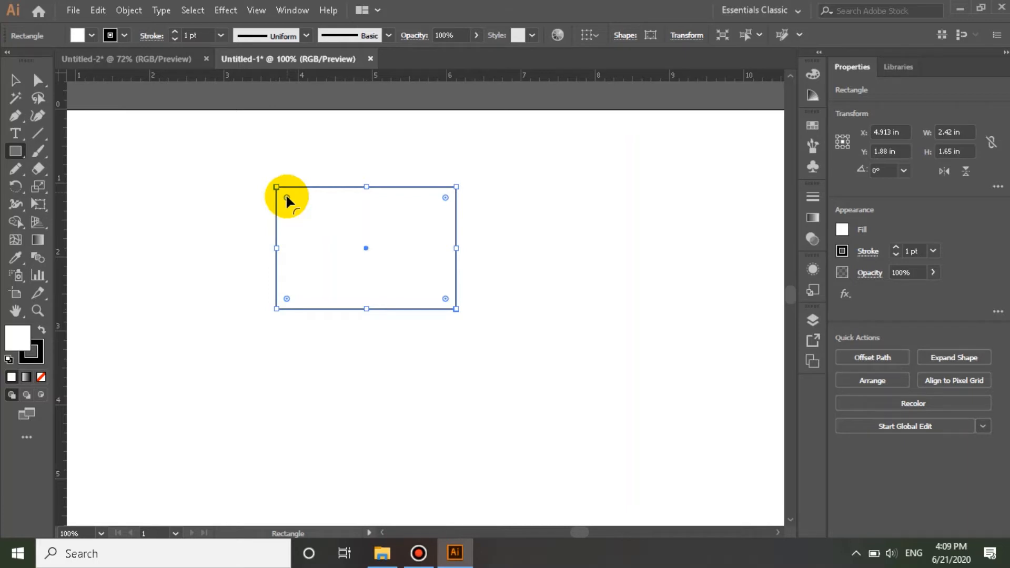
{"action": "left_click_drag", "start_coordinate": [287, 198], "coordinate": [338, 237]}
{"action": "left_click_drag", "start_coordinate": [323, 234], "coordinate": [317, 227]}
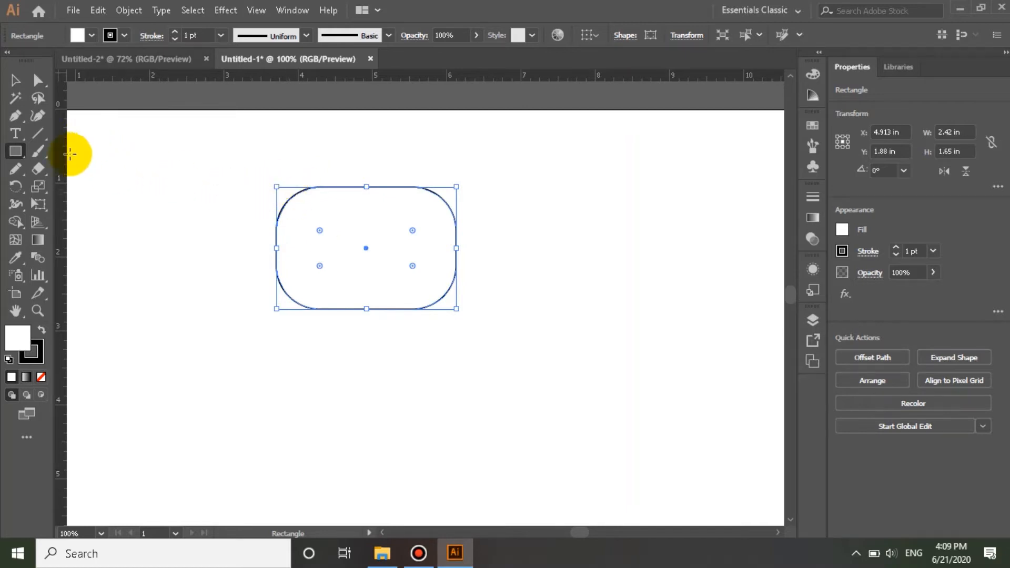
- Create a second rectangle by exact size, 22 in wide and 2 in high, starting inside the rounded one
{"action": "left_click", "coordinate": [20, 152]}
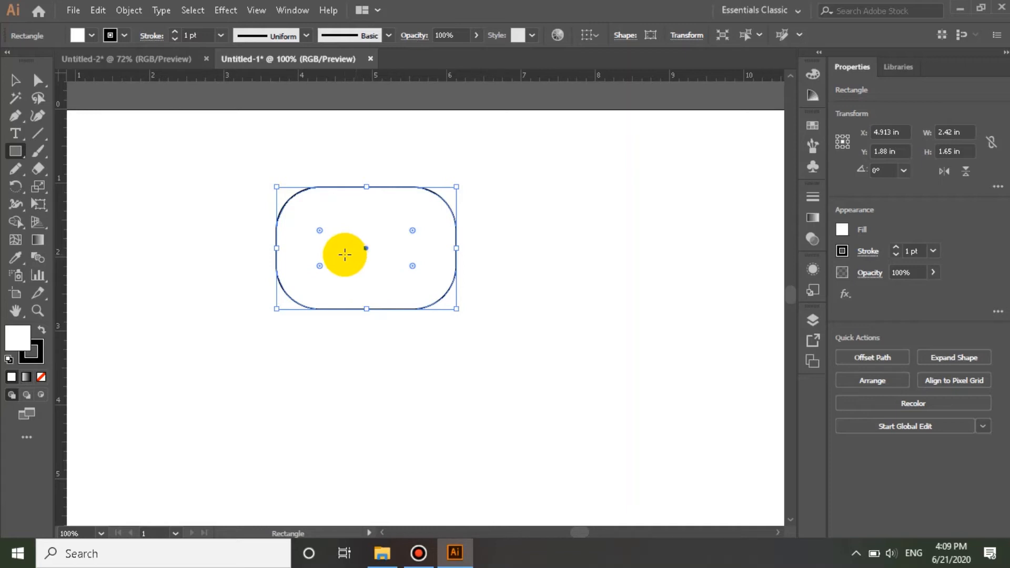
{"action": "left_click", "coordinate": [344, 255]}
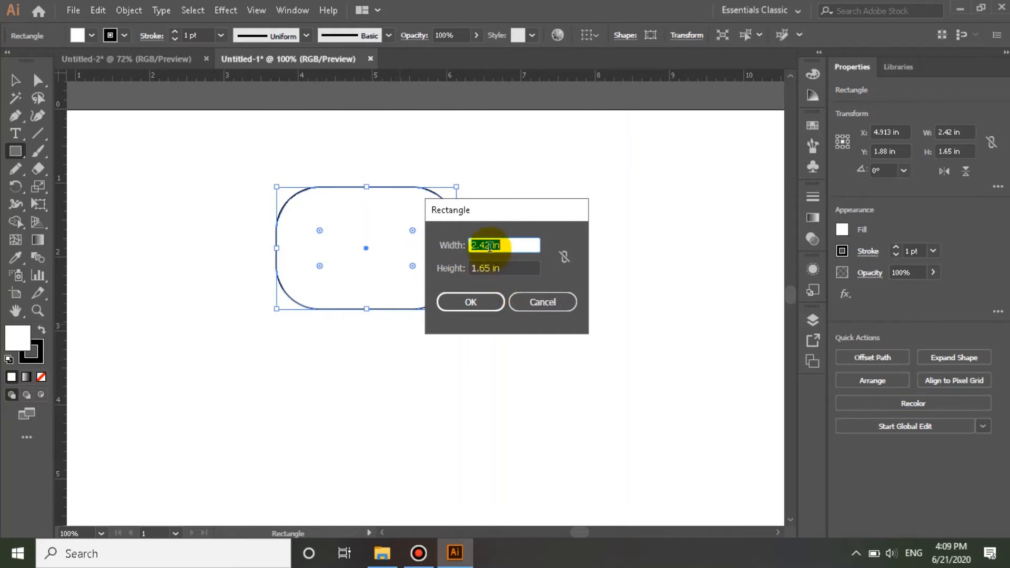
{"action": "left_click_drag", "start_coordinate": [491, 245], "coordinate": [474, 269]}
{"action": "type", "text": "2"}
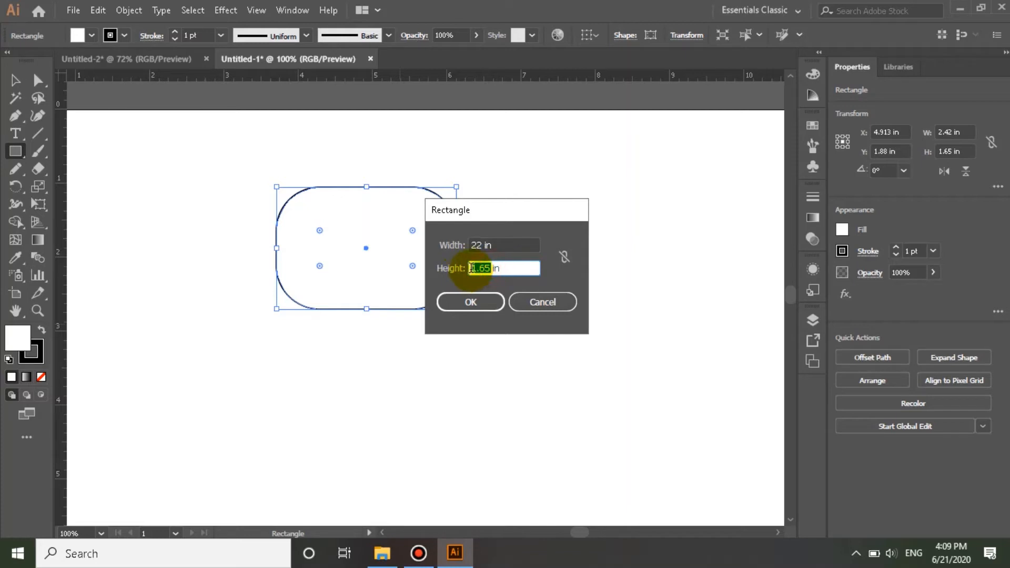
{"action": "type", "text": "2"}
{"action": "left_click", "coordinate": [480, 297]}
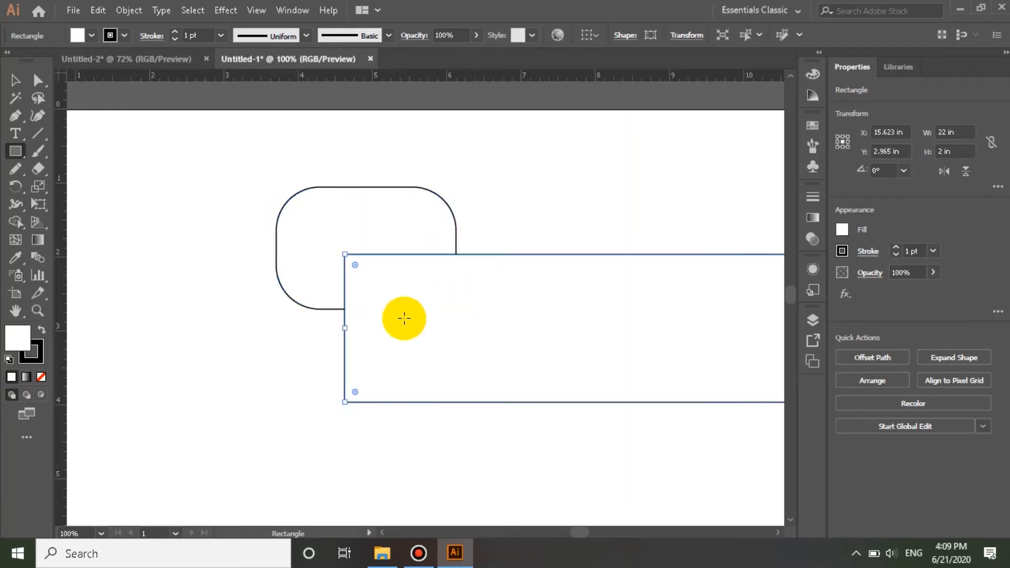
- Undo the creation of the 22 in wide rectangle so only the rounded rectangle remains on the artboard
{"action": "scroll", "coordinate": [519, 349], "scroll_direction": "down", "scroll_amount": 2}
{"action": "scroll", "coordinate": [507, 346], "scroll_direction": "up", "scroll_amount": 1}
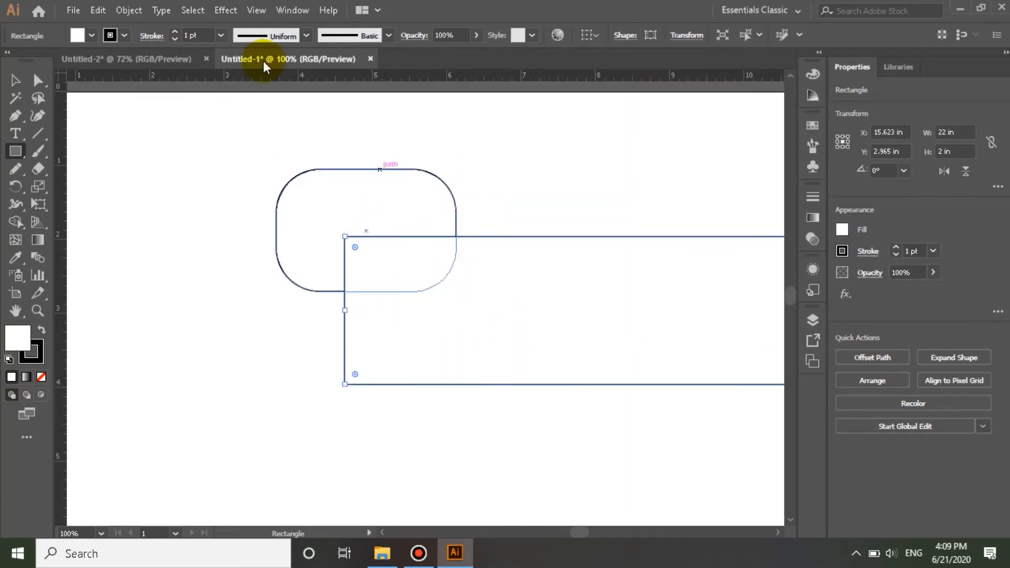
{"action": "key", "text": "z"}
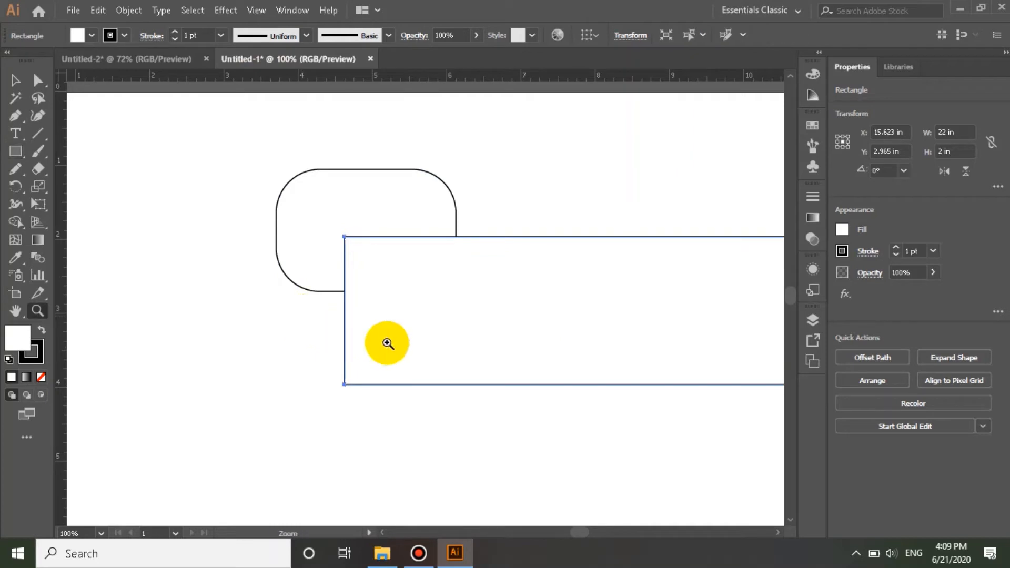
{"action": "left_click", "coordinate": [389, 342], "text": "alt"}
{"action": "left_click", "coordinate": [390, 342], "text": "alt"}
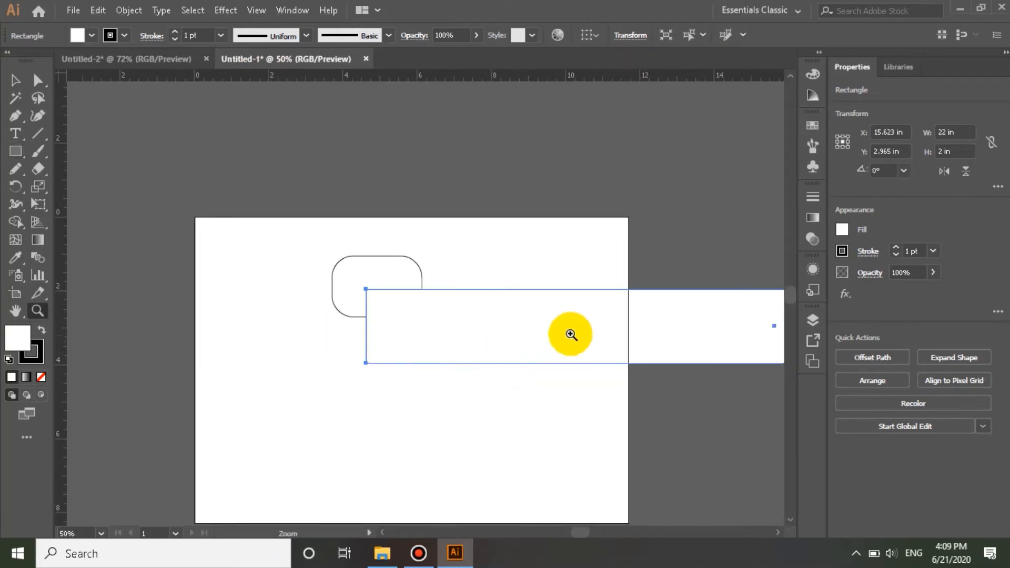
{"action": "left_click", "coordinate": [464, 327]}
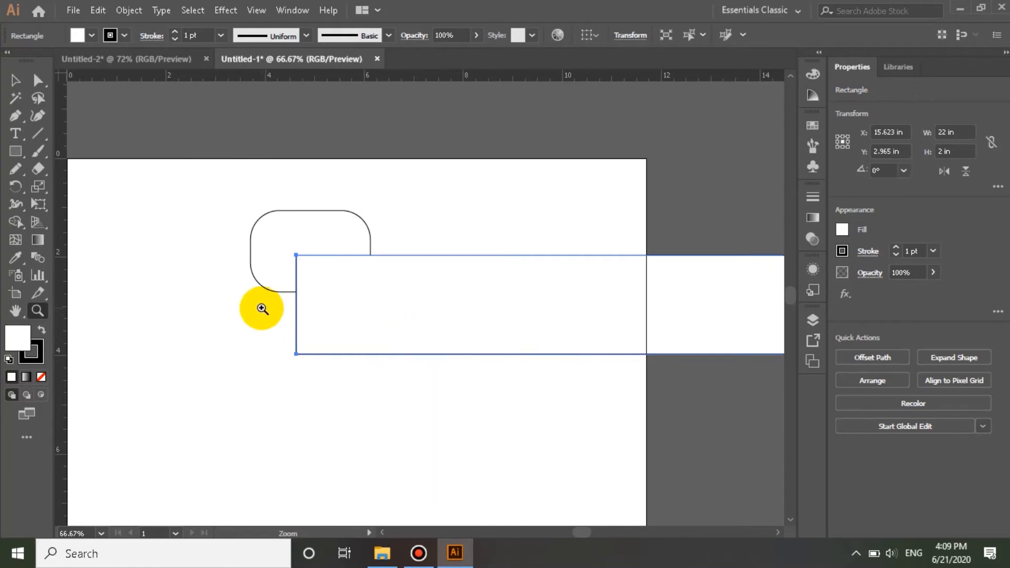
{"action": "key", "text": "ctrl+z"}
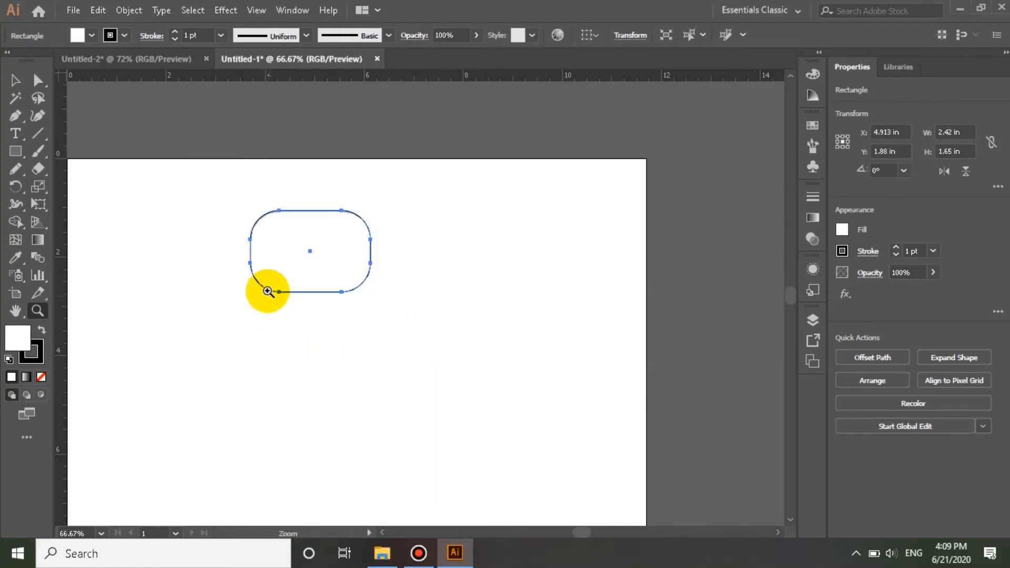
- Create a rectangle by exact size, 2 in wide and 2 in high, overlapping the lower edge of the rounded one
{"action": "left_click_drag", "start_coordinate": [16, 158], "coordinate": [121, 156]}
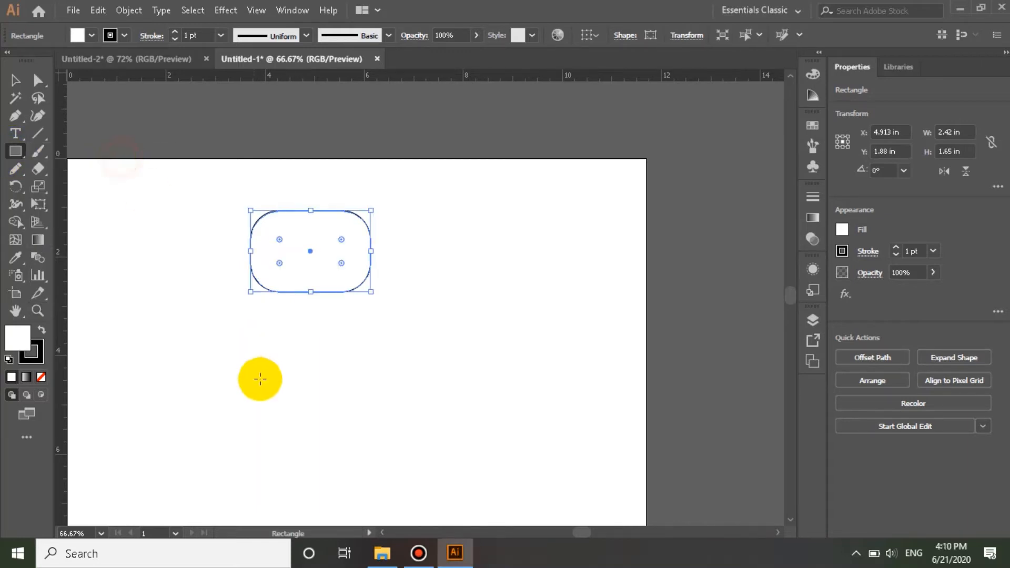
{"action": "left_click", "coordinate": [281, 272]}
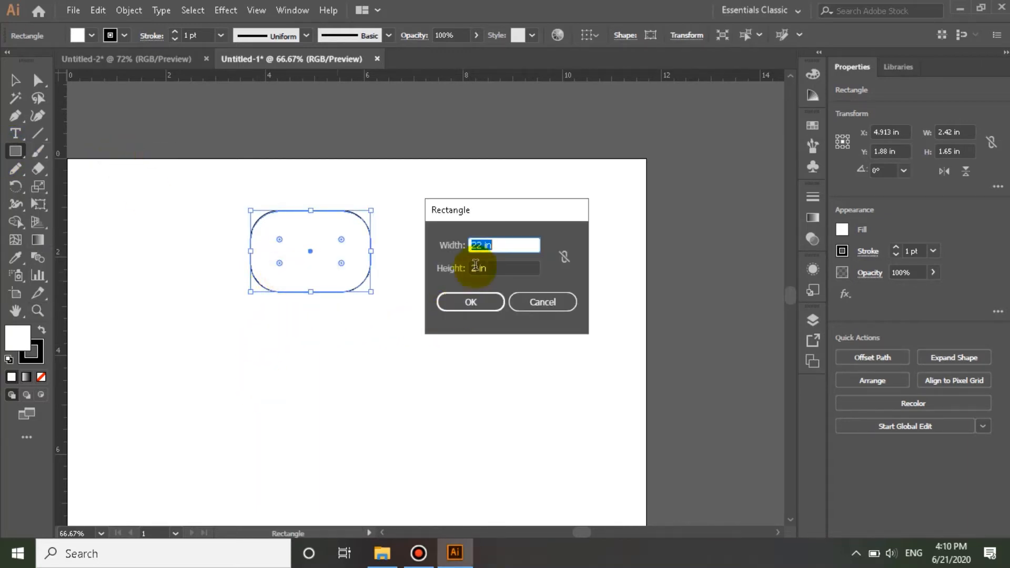
{"action": "left_click", "coordinate": [481, 245]}
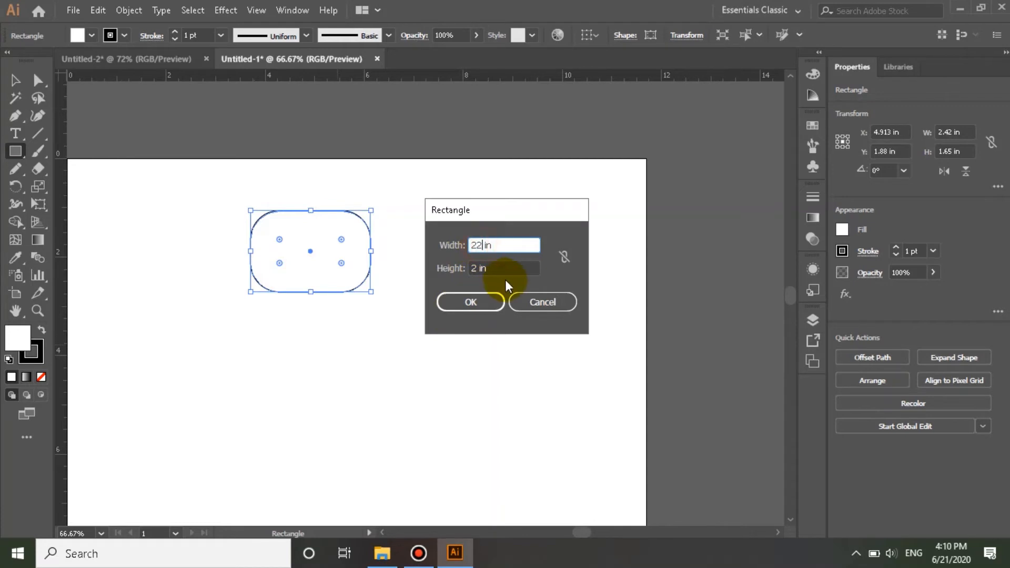
{"action": "key", "text": "BackSpace"}
{"action": "left_click", "coordinate": [490, 298]}
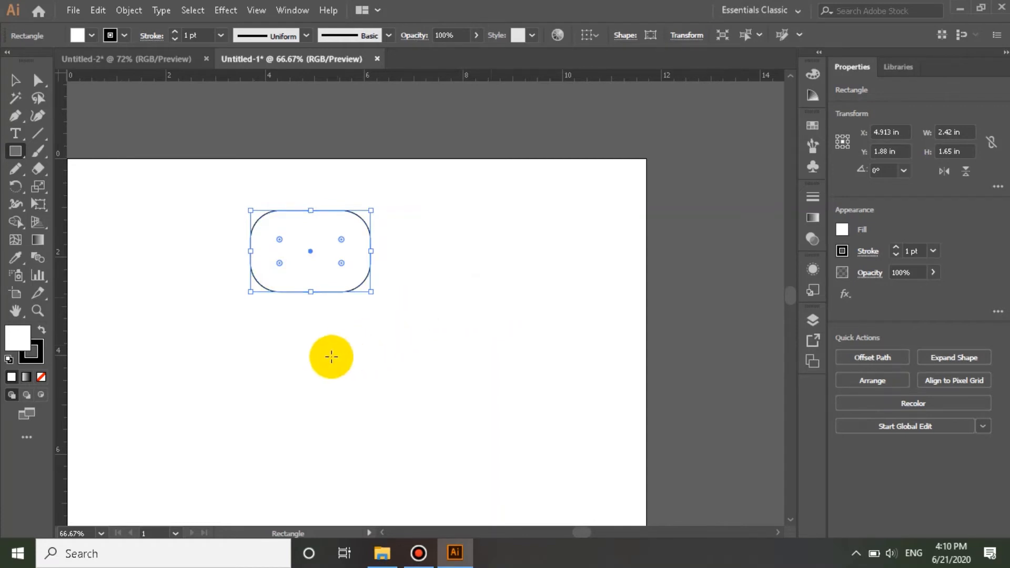
- Examine the 2 in square and the rounded rectangle behind it, up close and from farther out
{"action": "scroll", "coordinate": [311, 303], "scroll_direction": "up", "scroll_amount": 3}
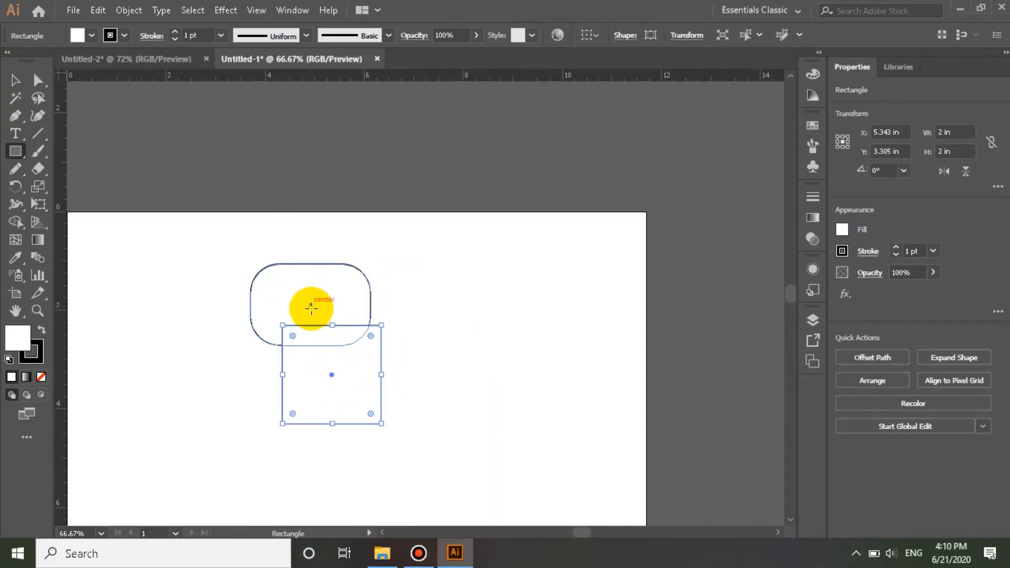
{"action": "scroll", "coordinate": [310, 301], "scroll_direction": "down", "scroll_amount": 4}
{"action": "key", "text": "z"}
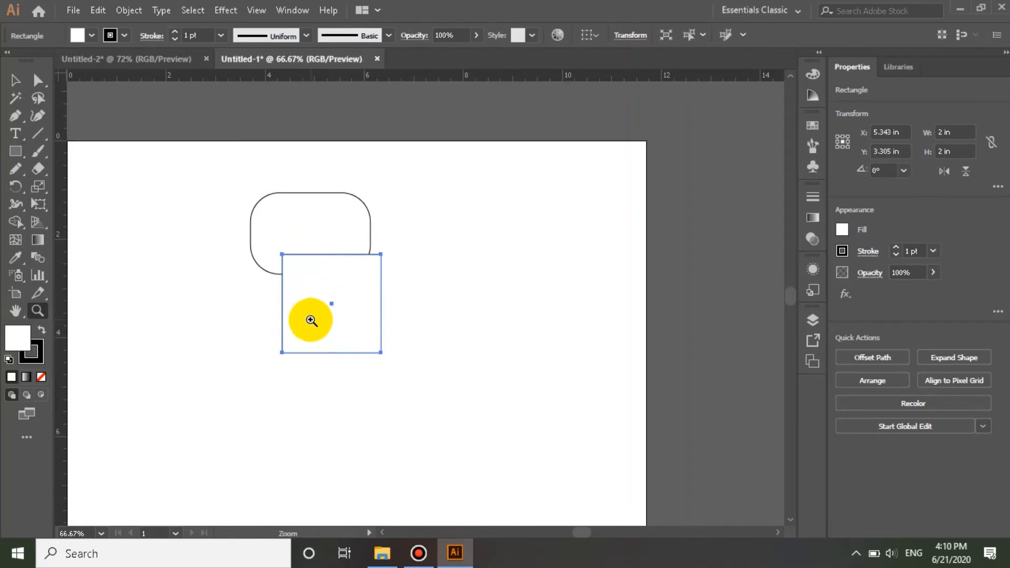
{"action": "scroll", "coordinate": [311, 319], "scroll_direction": "up", "scroll_amount": 2}
{"action": "double_click", "coordinate": [315, 324]}
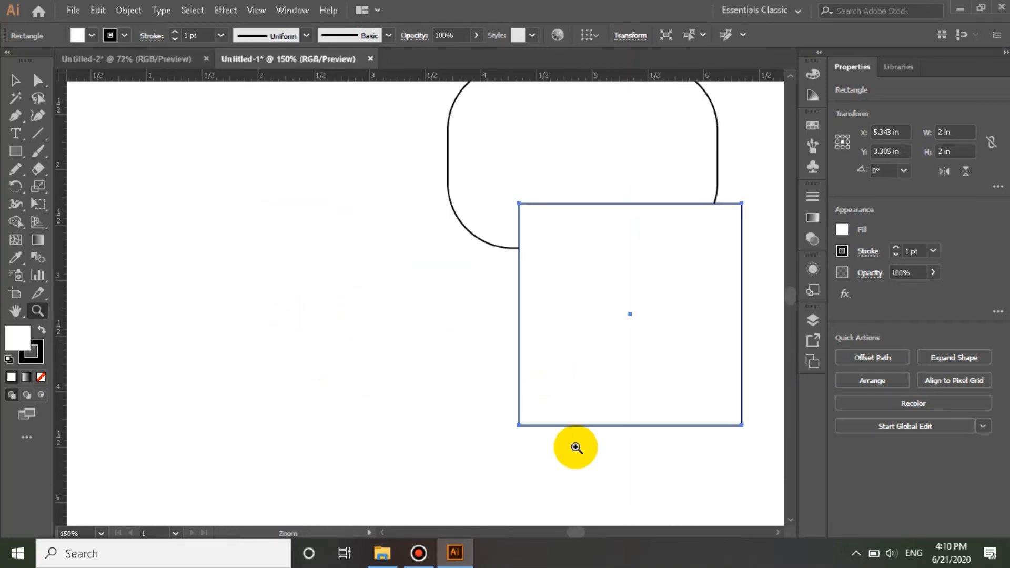
{"action": "left_click", "coordinate": [12, 315]}
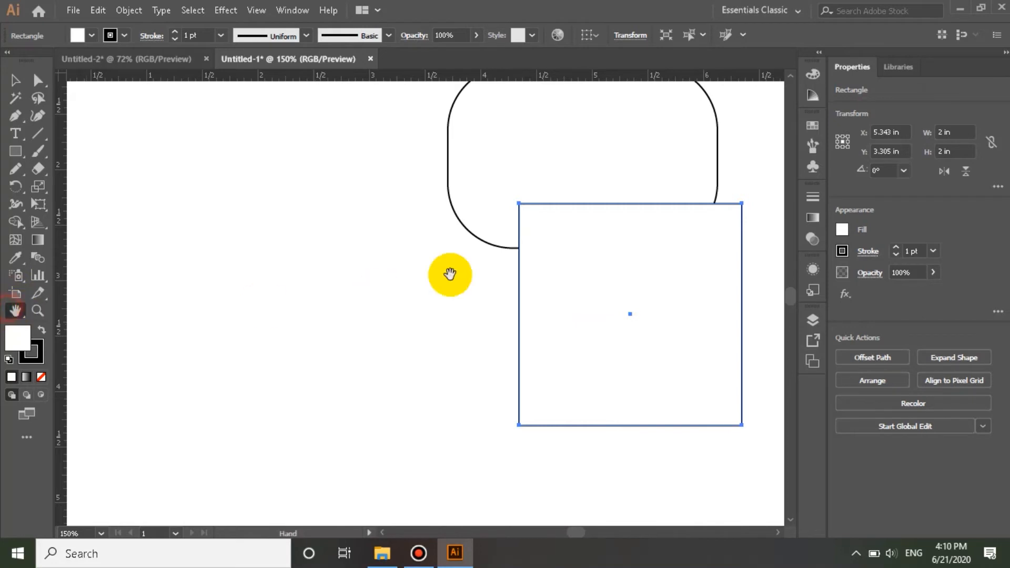
{"action": "left_click_drag", "start_coordinate": [451, 272], "coordinate": [236, 308]}
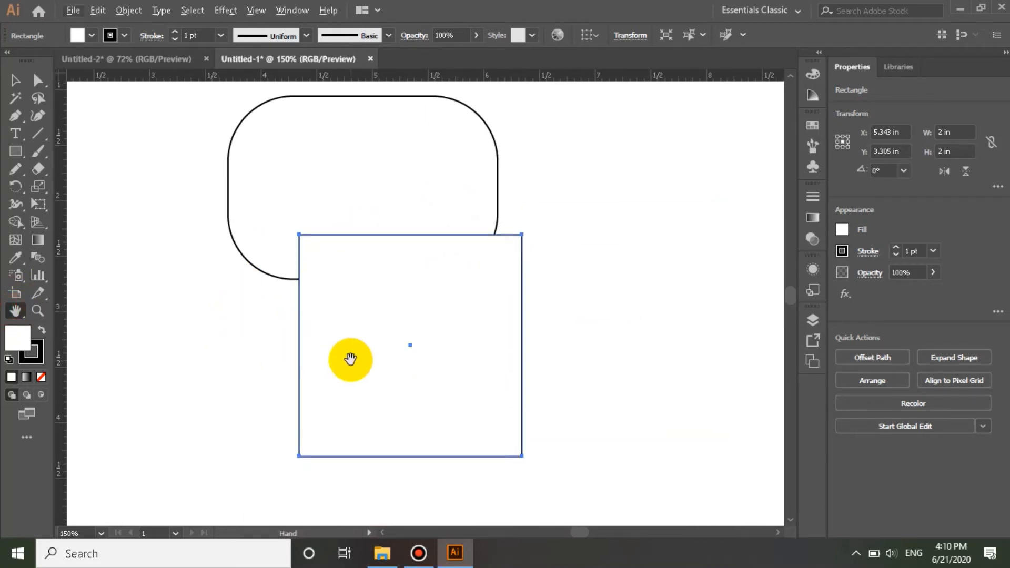
{"action": "key", "text": "z"}
{"action": "left_click", "coordinate": [377, 370], "text": "alt"}
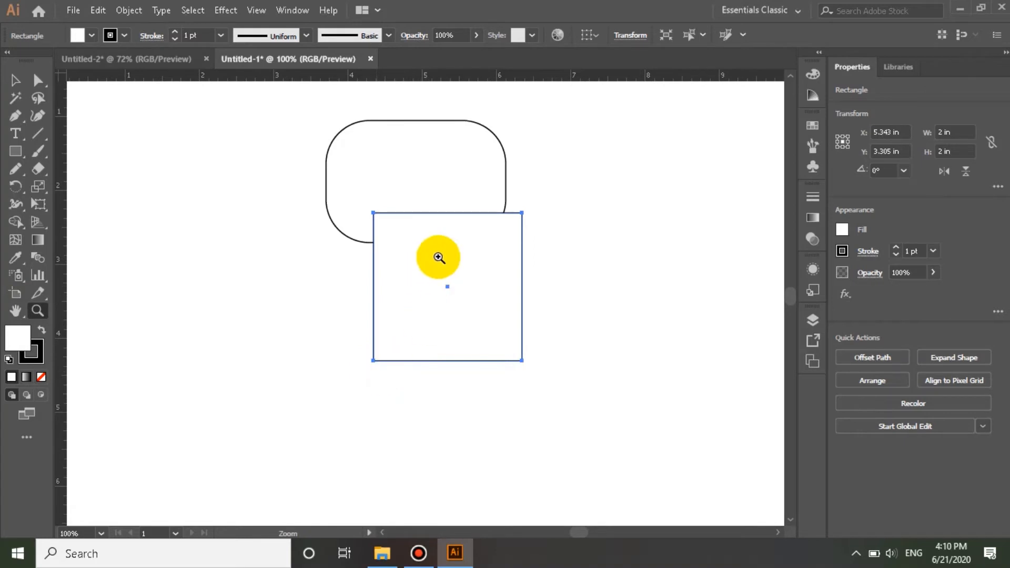
- Undo the 2 in square and bring the rounded rectangle back into view at 66.67% zoom
{"action": "left_click_drag", "start_coordinate": [412, 279], "coordinate": [399, 317]}
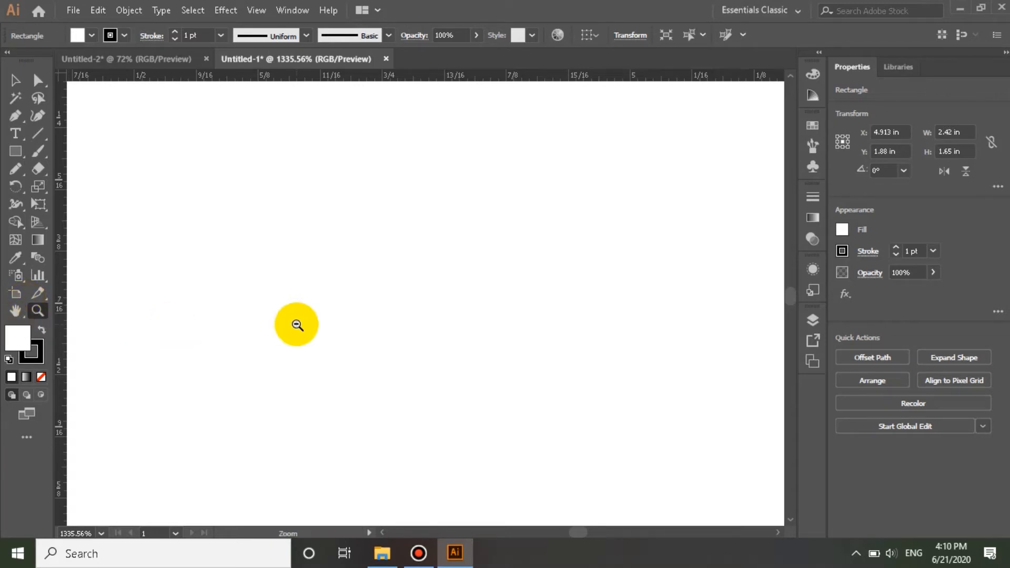
{"action": "left_click", "coordinate": [297, 324], "text": "alt"}
{"action": "left_click", "coordinate": [296, 324], "text": "alt"}
{"action": "left_click", "coordinate": [297, 325], "text": "alt"}
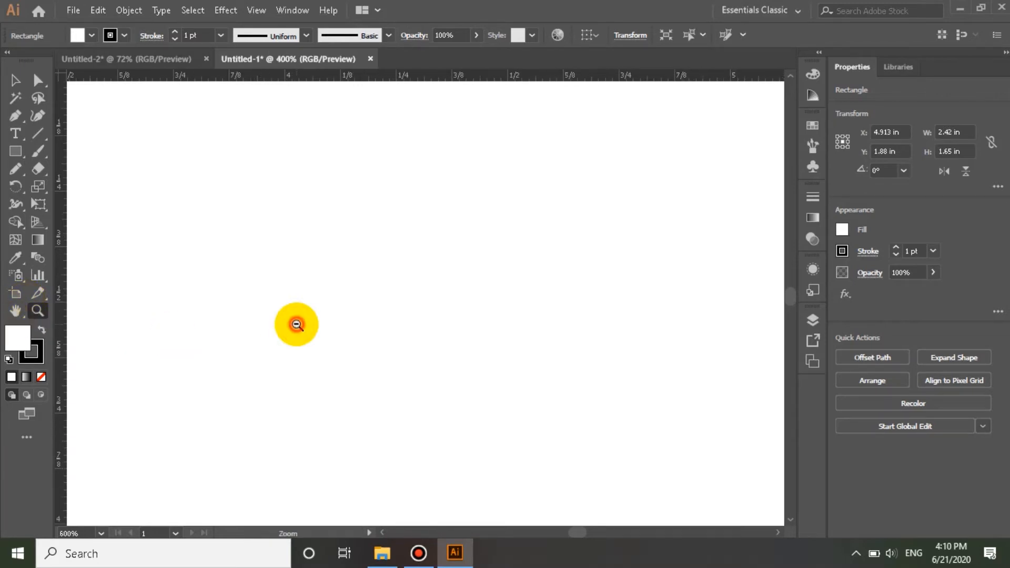
{"action": "left_click", "coordinate": [320, 340], "text": "alt"}
{"action": "left_click", "coordinate": [321, 340], "text": "alt"}
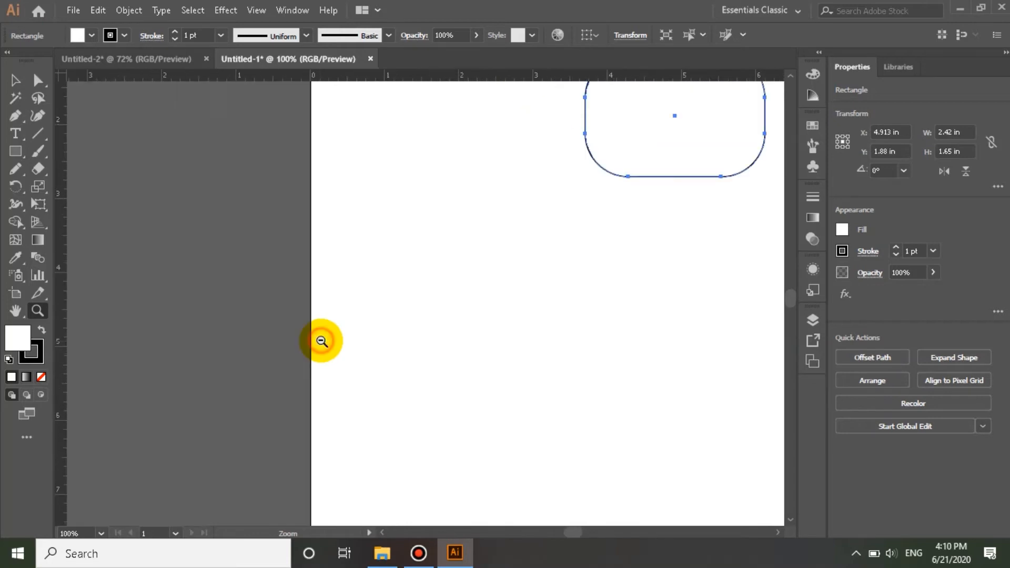
{"action": "left_click", "coordinate": [322, 342], "text": "alt"}
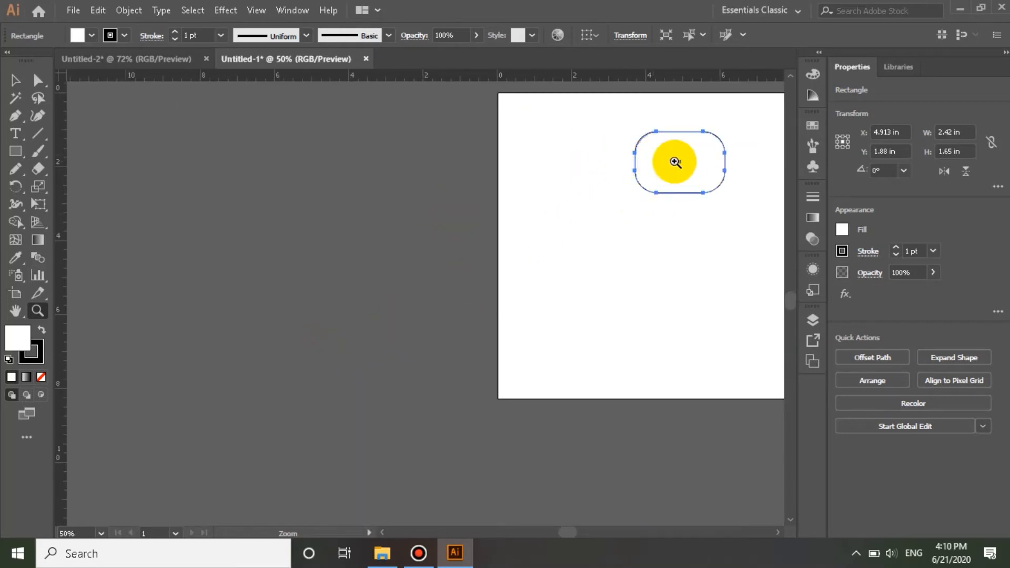
{"action": "left_click", "coordinate": [676, 160]}
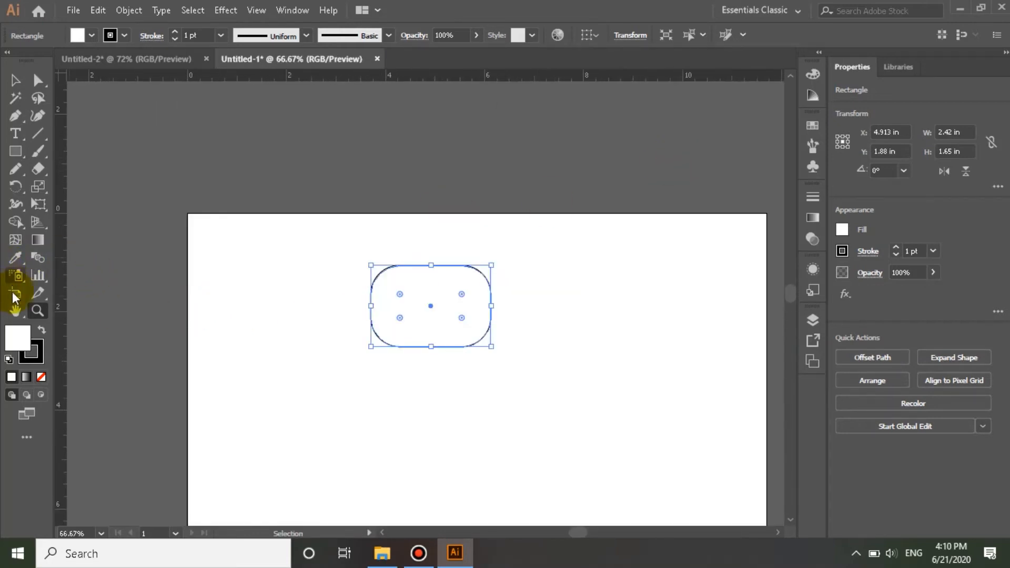
- Pan around the artboard and inspect the rounded rectangle at 150% and 100% zoom
{"action": "left_click", "coordinate": [14, 308]}
{"action": "left_click_drag", "start_coordinate": [412, 334], "coordinate": [430, 361]}
{"action": "scroll", "coordinate": [431, 361], "scroll_direction": "down", "scroll_amount": 1}
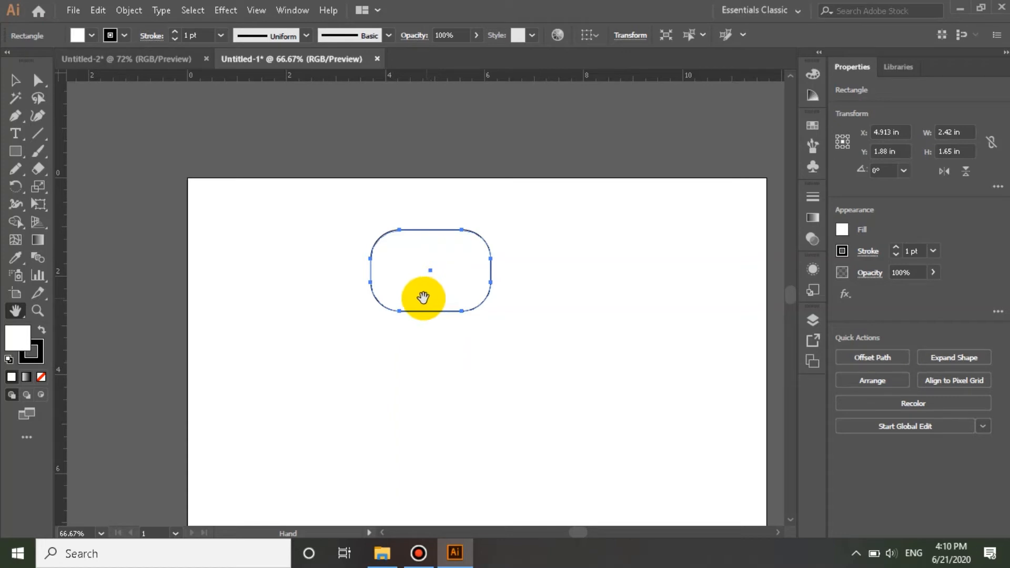
{"action": "left_click_drag", "start_coordinate": [442, 291], "coordinate": [394, 284]}
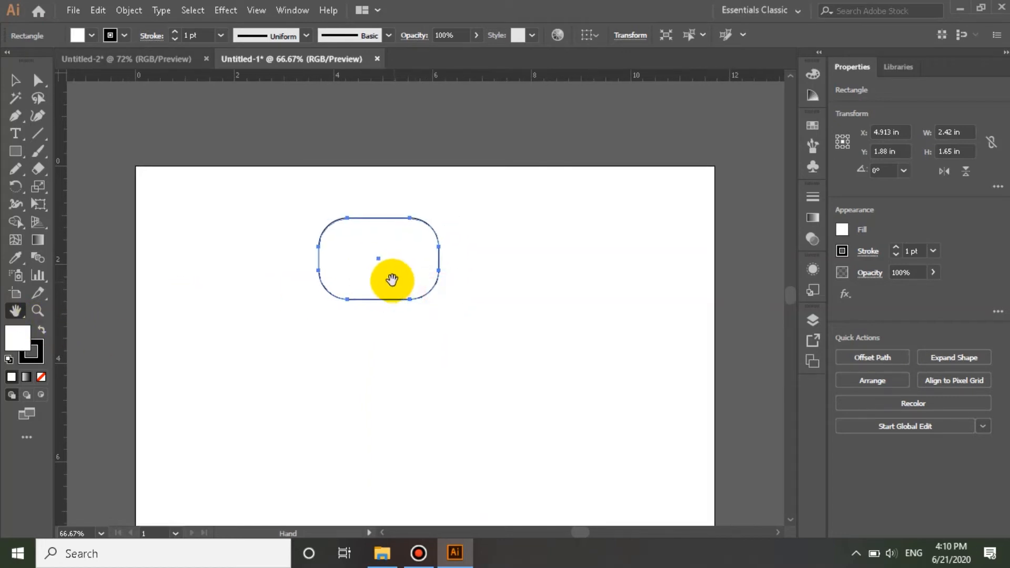
{"action": "key", "text": "z"}
{"action": "left_click", "coordinate": [390, 277]}
{"action": "left_click", "coordinate": [414, 283]}
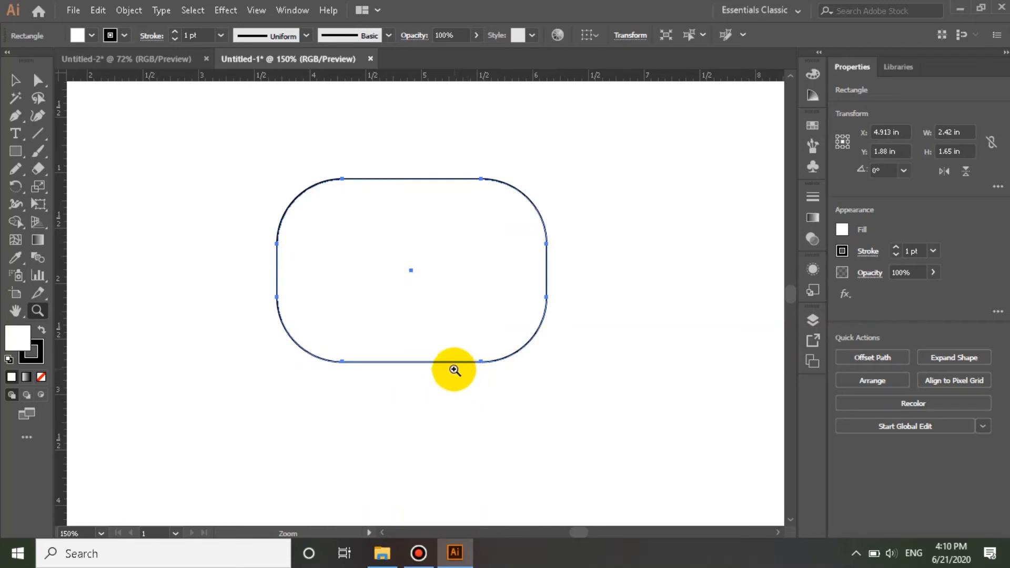
{"action": "left_click", "coordinate": [411, 327], "text": "alt"}
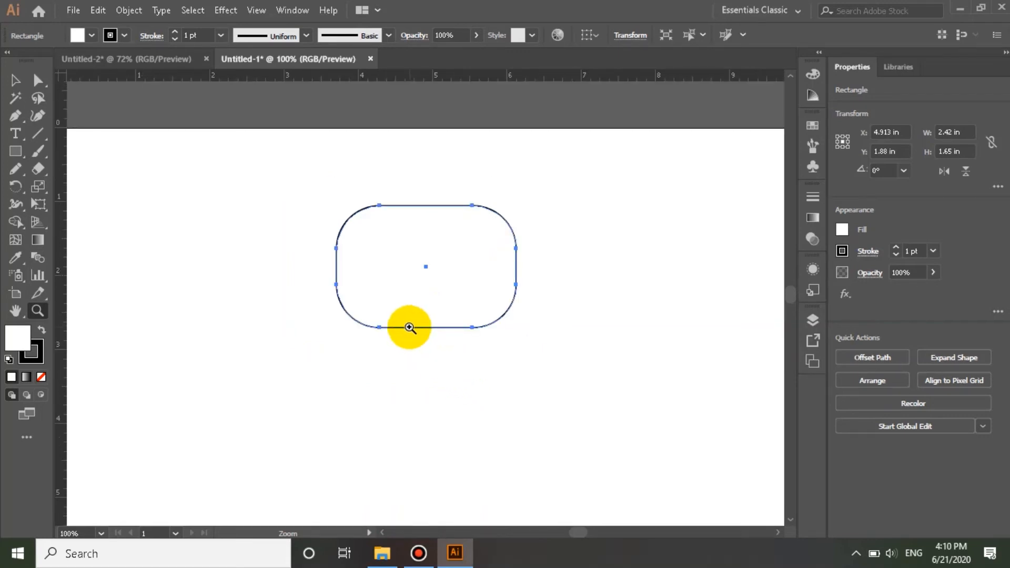
- Draw a rounded rectangle about 2.11 by 1.76 in beside the first shape and slightly increase the rounding of all its corners
{"action": "right_click", "coordinate": [17, 152]}
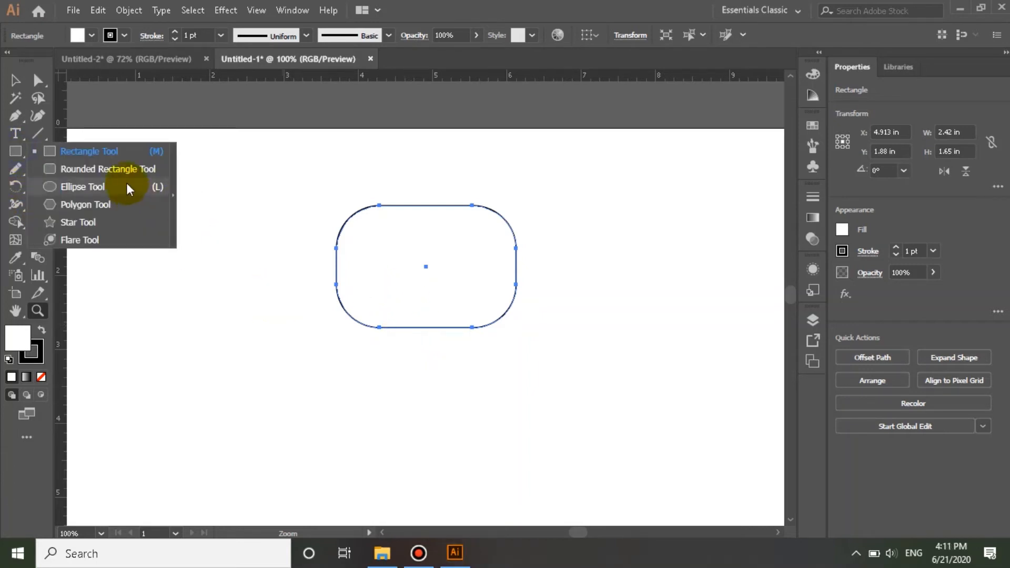
{"action": "left_click", "coordinate": [82, 171]}
{"action": "left_click_drag", "start_coordinate": [132, 279], "coordinate": [288, 407]}
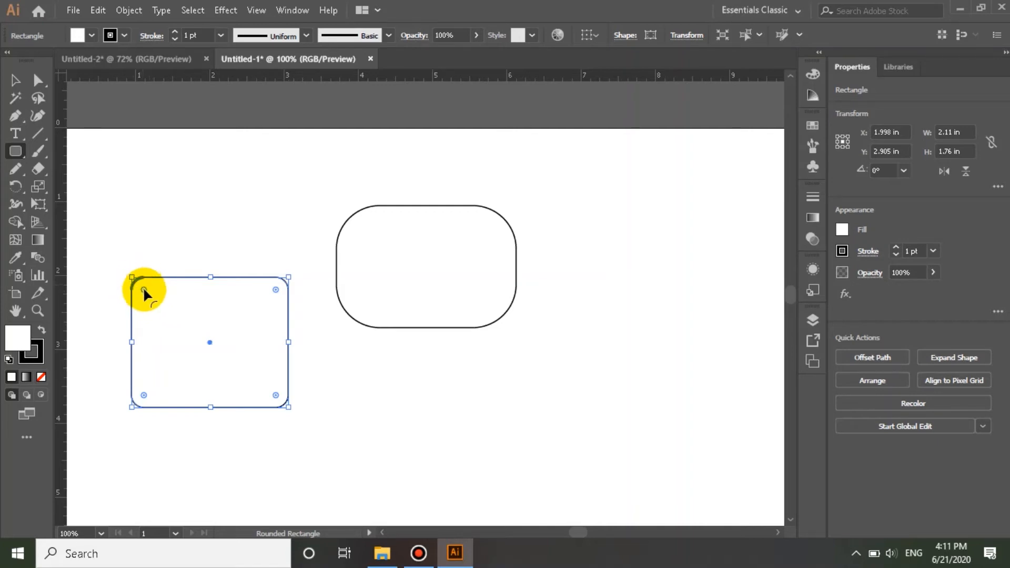
{"action": "mouse_move", "coordinate": [143, 289]}
{"action": "left_mouse_down"}
{"action": "mouse_move", "coordinate": [159, 299]}
{"action": "mouse_move", "coordinate": [122, 282]}
{"action": "mouse_move", "coordinate": [153, 298]}
{"action": "left_mouse_up"}
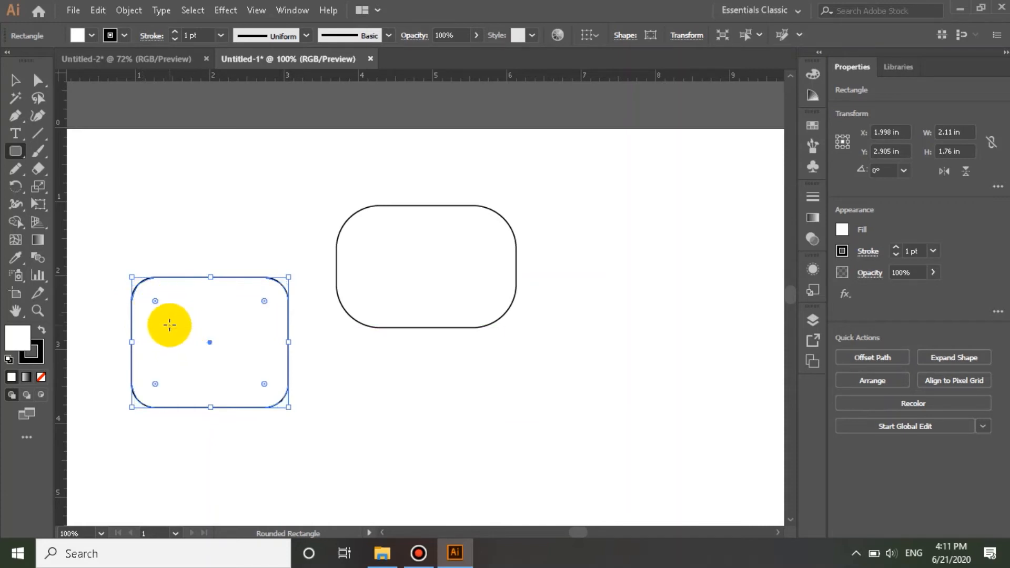
- Create an overlapping rounded rectangle by exact size, 2.11 in wide and 1.76 in high with a 0.55 in corner radius
{"action": "left_click", "coordinate": [172, 332]}
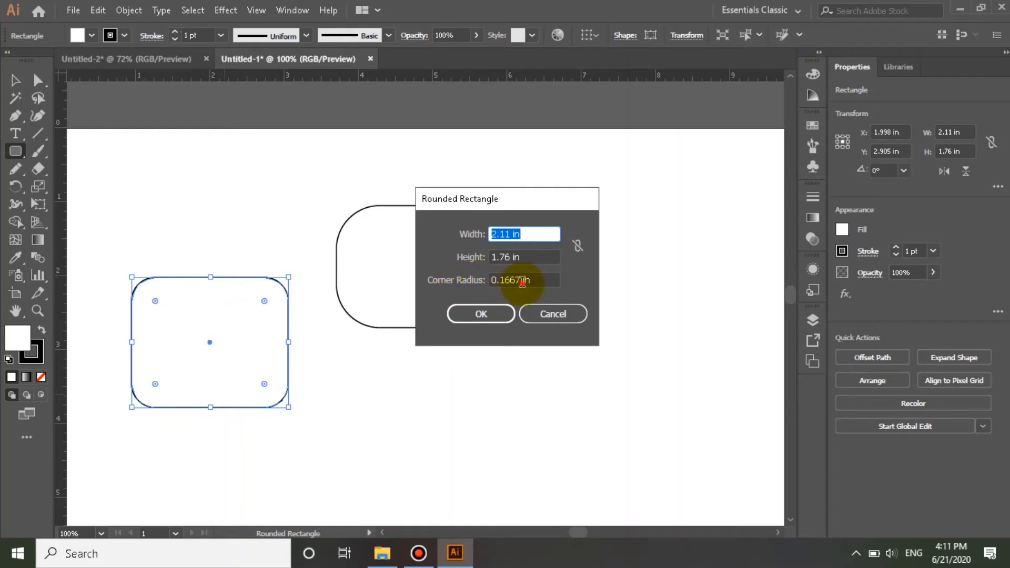
{"action": "left_click_drag", "start_coordinate": [522, 283], "coordinate": [483, 278]}
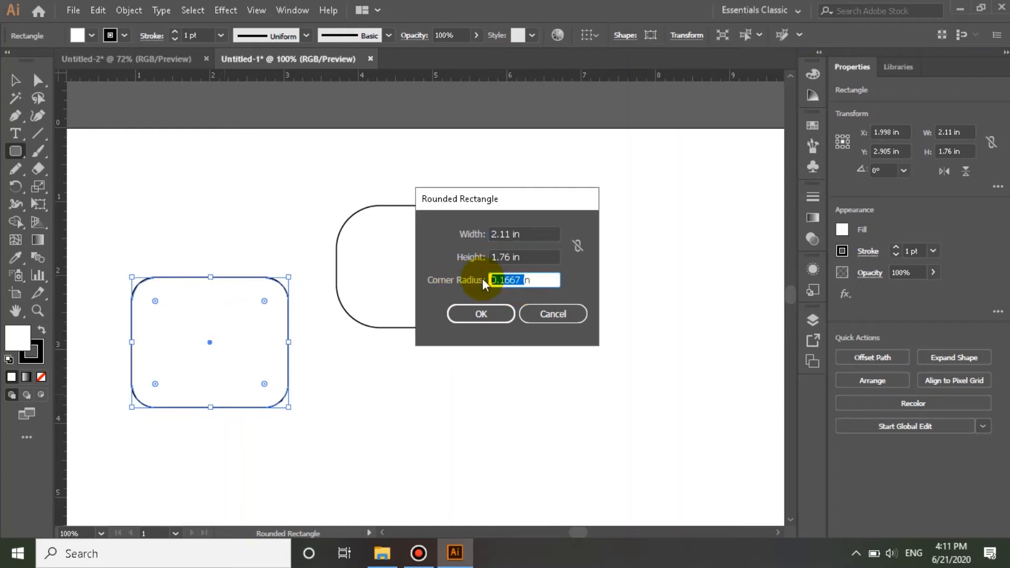
{"action": "type", "text": ".55in"}
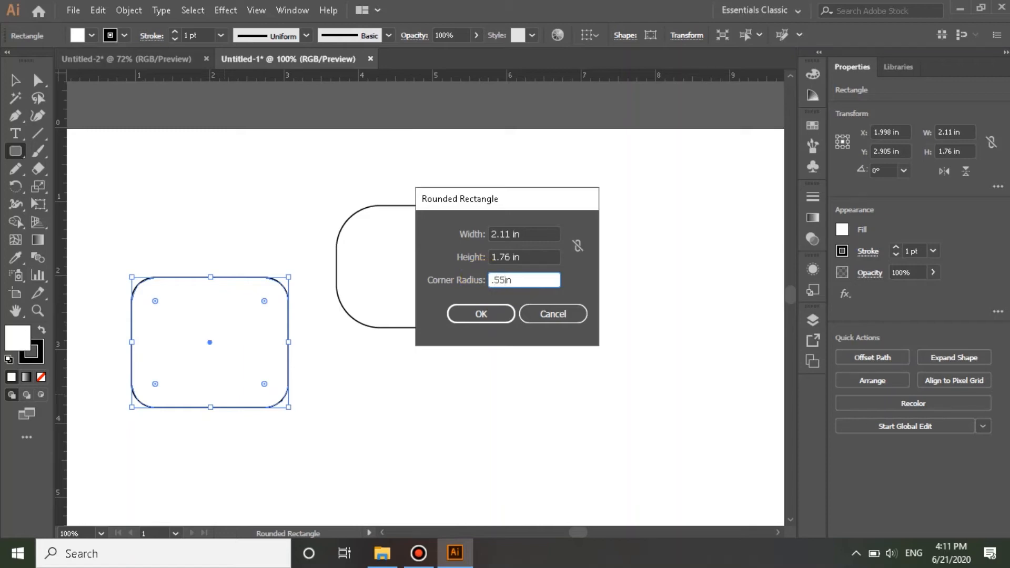
{"action": "left_click", "coordinate": [465, 316]}
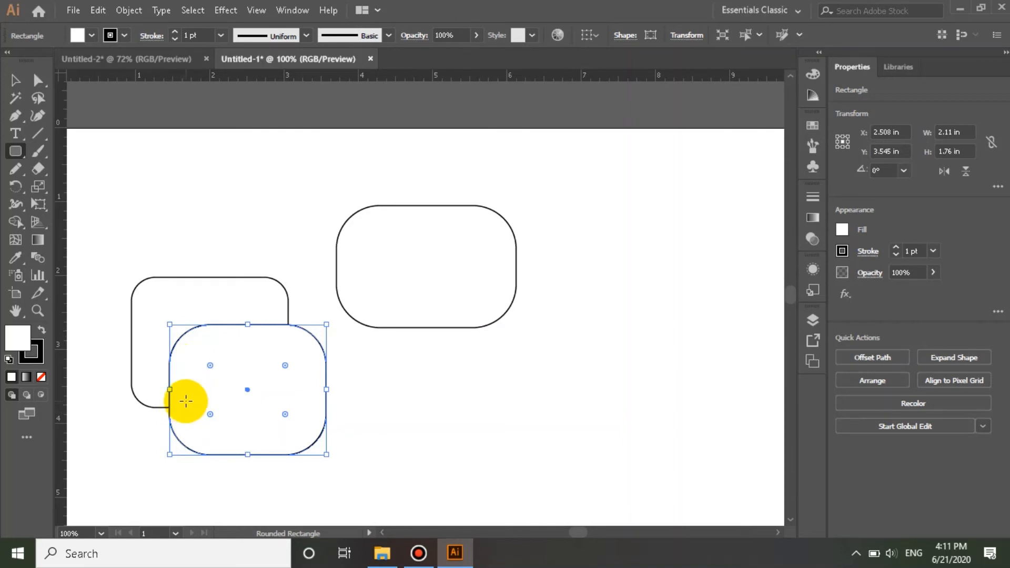
{"action": "left_click", "coordinate": [266, 375]}
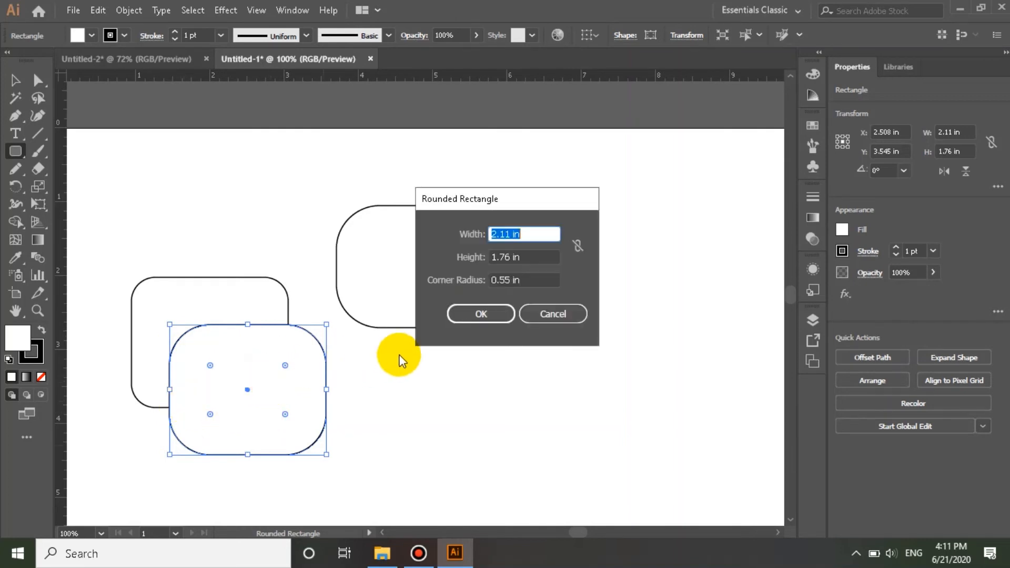
{"action": "left_click", "coordinate": [528, 314]}
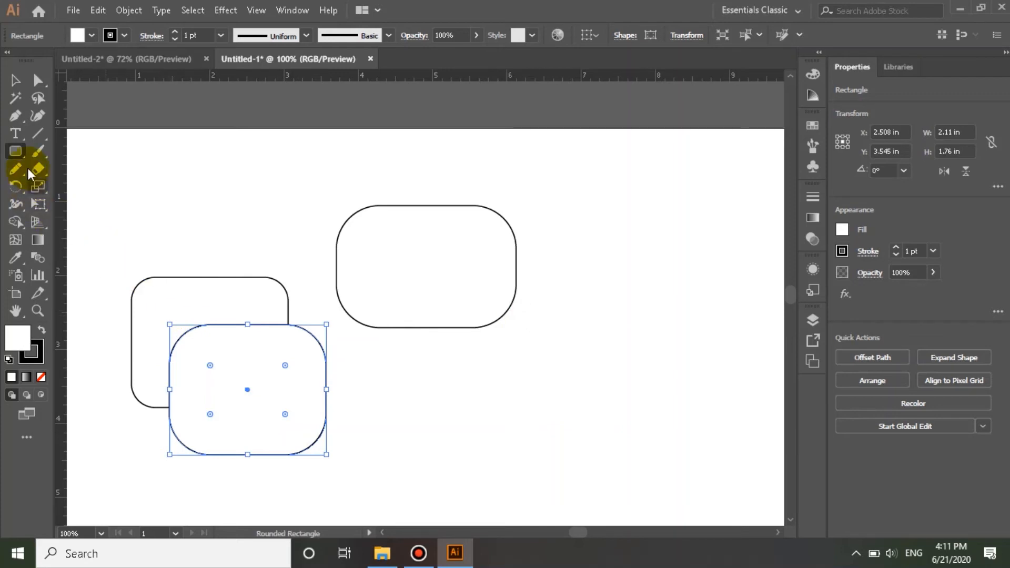
- Draw an ellipse about 2.17 by 1.37 in on the empty area below and beside the rounded rectangles
{"action": "left_click_drag", "start_coordinate": [23, 160], "coordinate": [65, 189]}
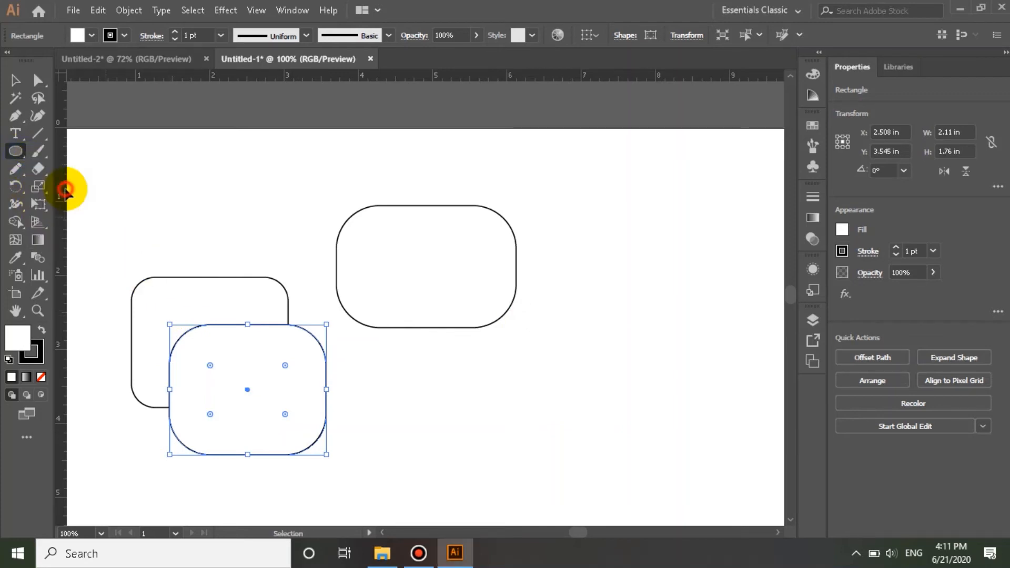
{"action": "left_click_drag", "start_coordinate": [475, 373], "coordinate": [636, 473]}
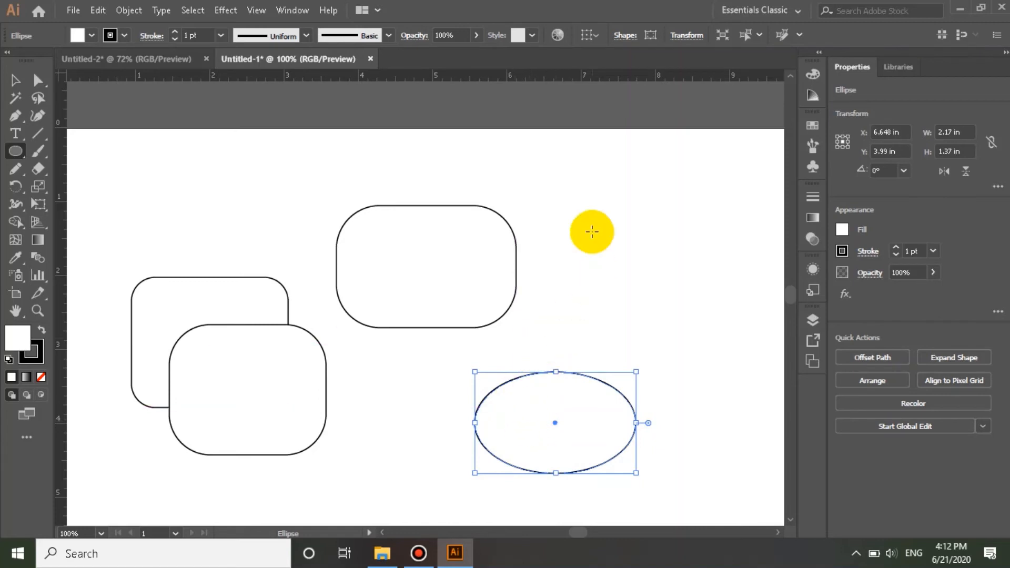
- Draw a circle about 1.55 in across above the ellipse, and delete all the shapes on the artboard
{"action": "left_click_drag", "start_coordinate": [590, 221], "coordinate": [650, 337]}
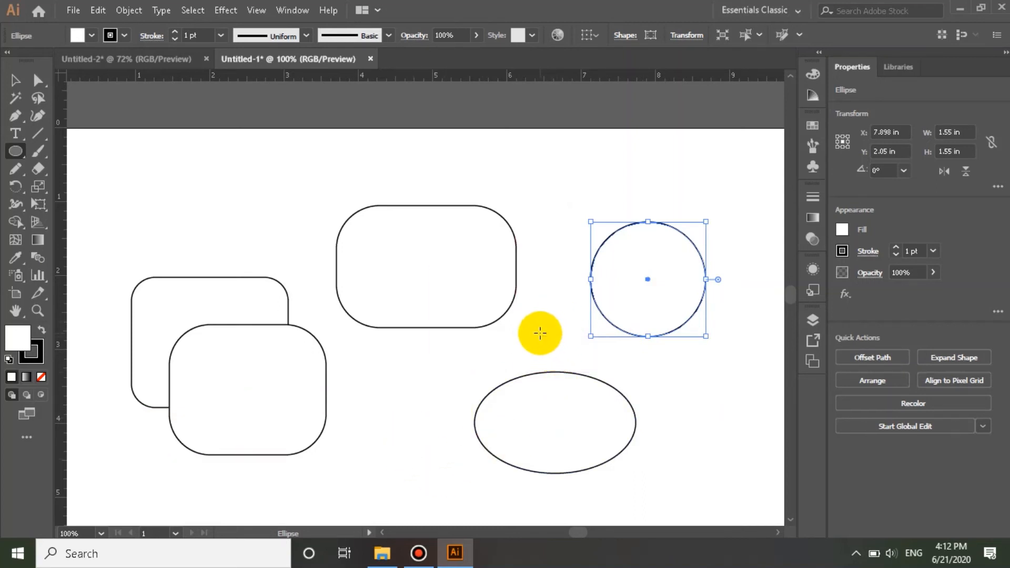
{"action": "key", "text": "v"}
{"action": "left_click_drag", "start_coordinate": [695, 482], "coordinate": [213, 219]}
{"action": "key", "text": "Delete"}
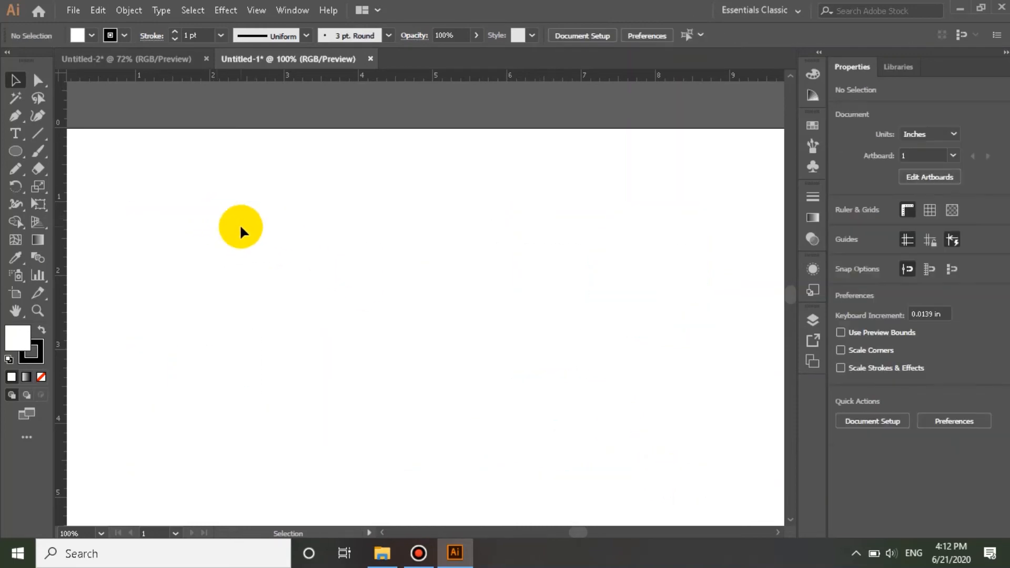
- Draw a rectangle about 3.39 by 2.16 in on the upper part of the empty artboard
{"action": "left_click", "coordinate": [16, 151]}
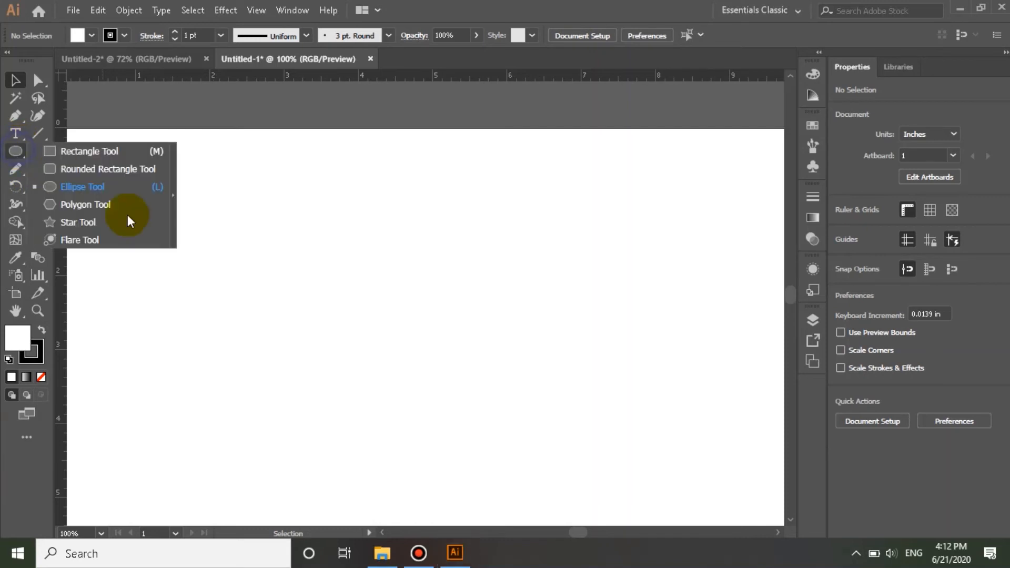
{"action": "left_click", "coordinate": [110, 152]}
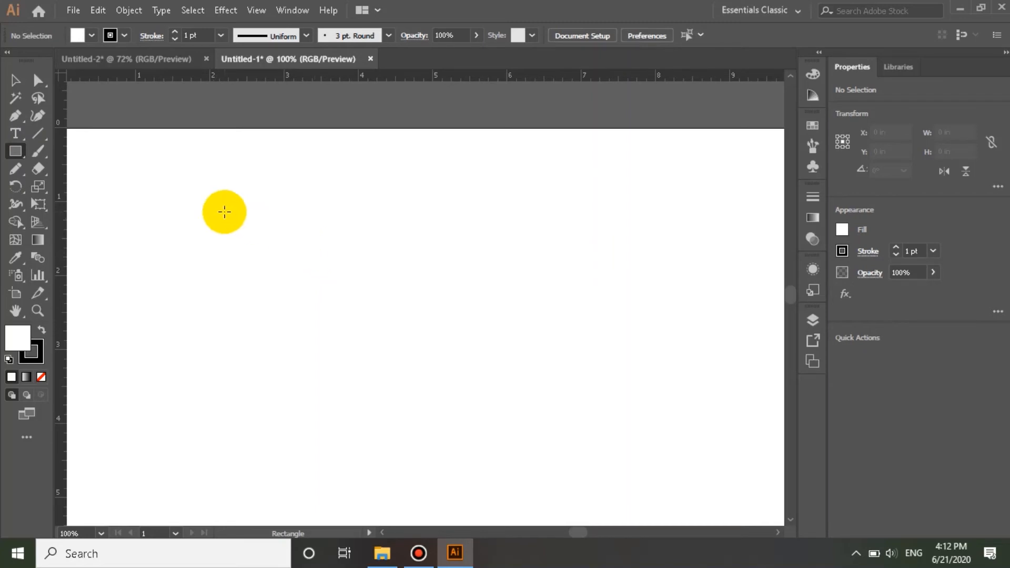
{"action": "left_click_drag", "start_coordinate": [226, 212], "coordinate": [477, 371]}
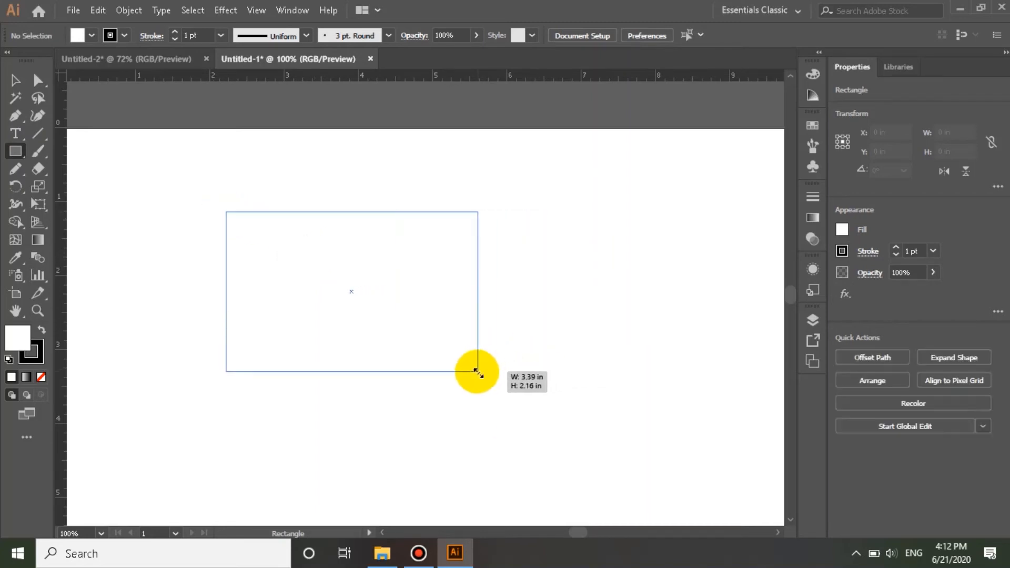
- Round all four corners of the rectangle together to a radius of about 0.31 in, and increase the rounding slightly
{"action": "left_click", "coordinate": [16, 83]}
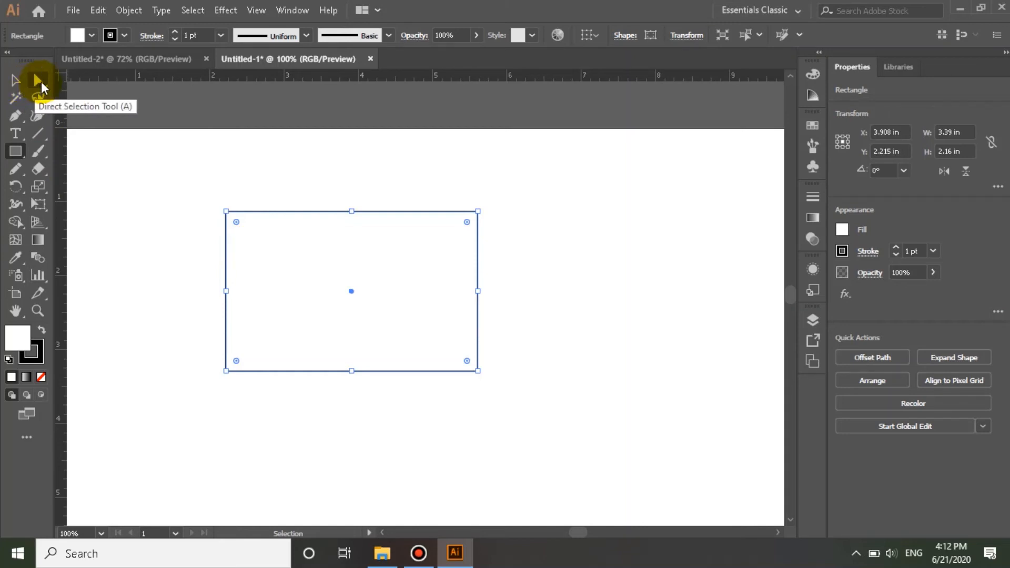
{"action": "left_click", "coordinate": [15, 80]}
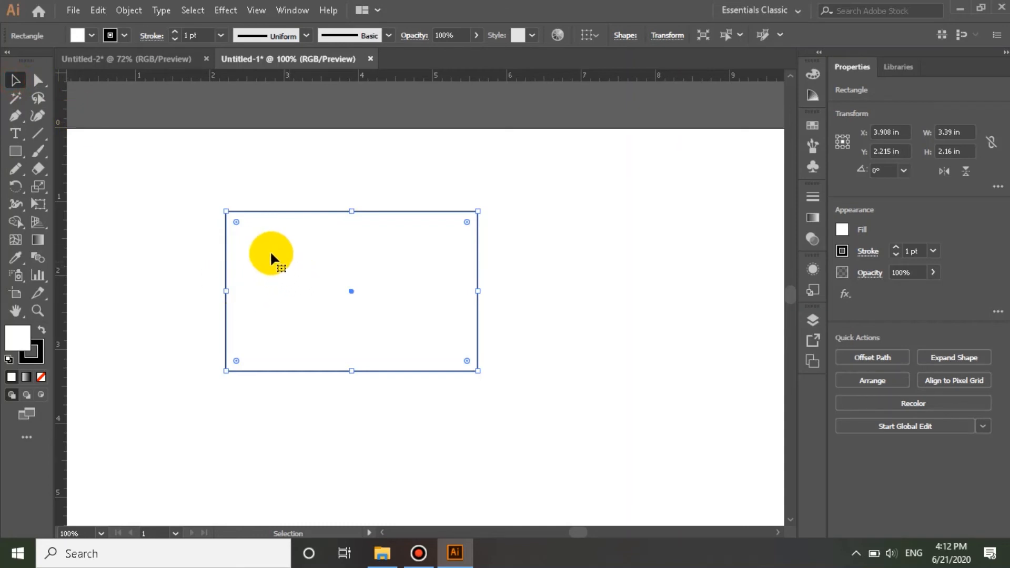
{"action": "left_click", "coordinate": [258, 232]}
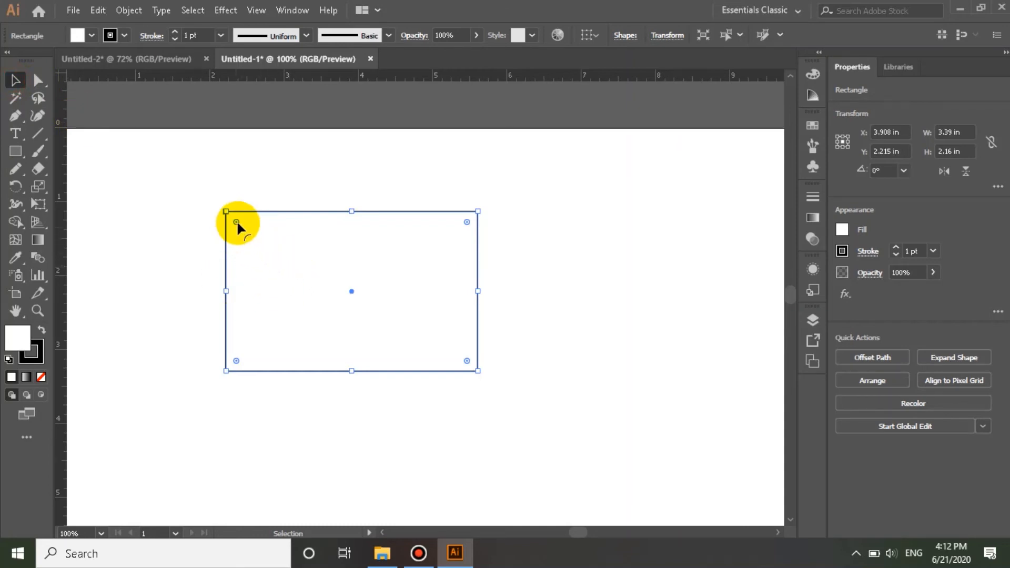
{"action": "left_click_drag", "start_coordinate": [236, 221], "coordinate": [252, 237]}
{"action": "left_click_drag", "start_coordinate": [241, 228], "coordinate": [253, 234]}
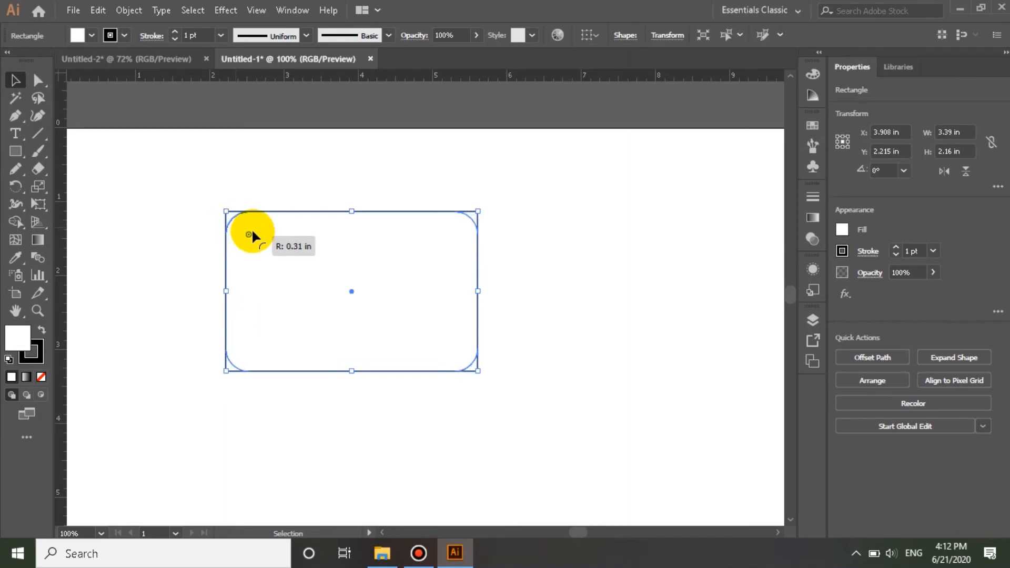
{"action": "left_click_drag", "start_coordinate": [252, 231], "coordinate": [253, 231]}
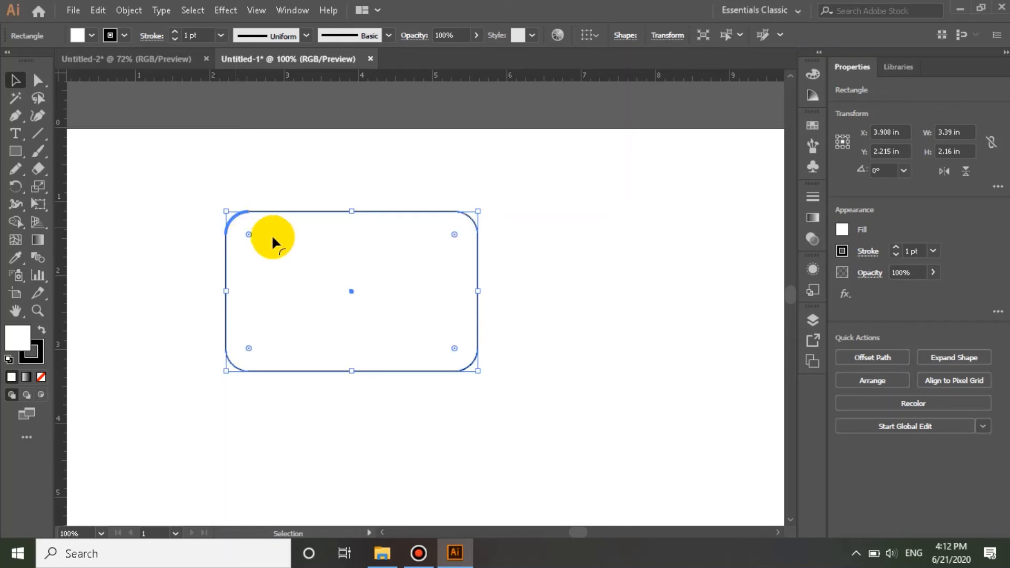
{"action": "key", "text": "a"}
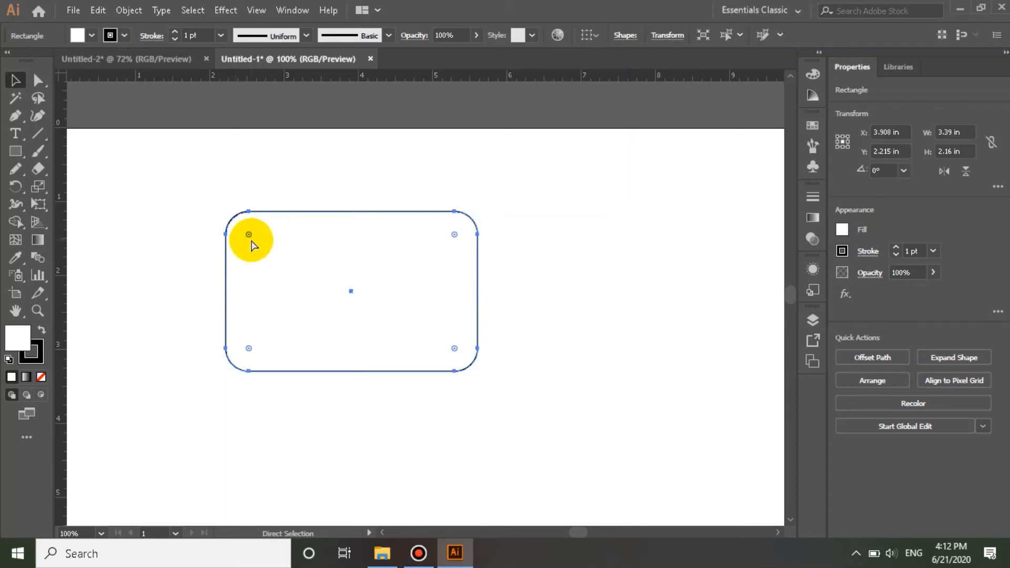
{"action": "key", "text": "v"}
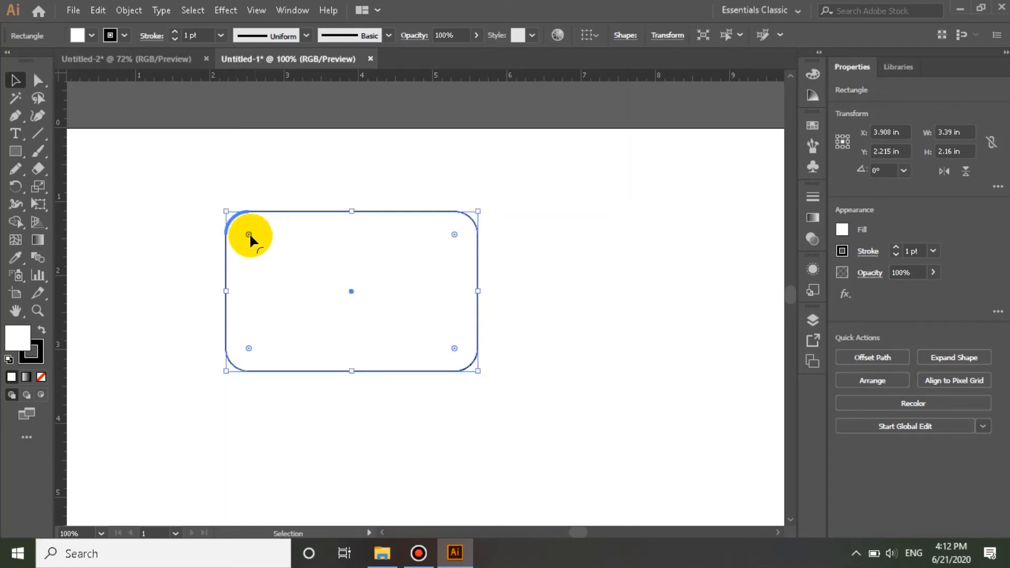
{"action": "left_click_drag", "start_coordinate": [249, 232], "coordinate": [257, 238]}
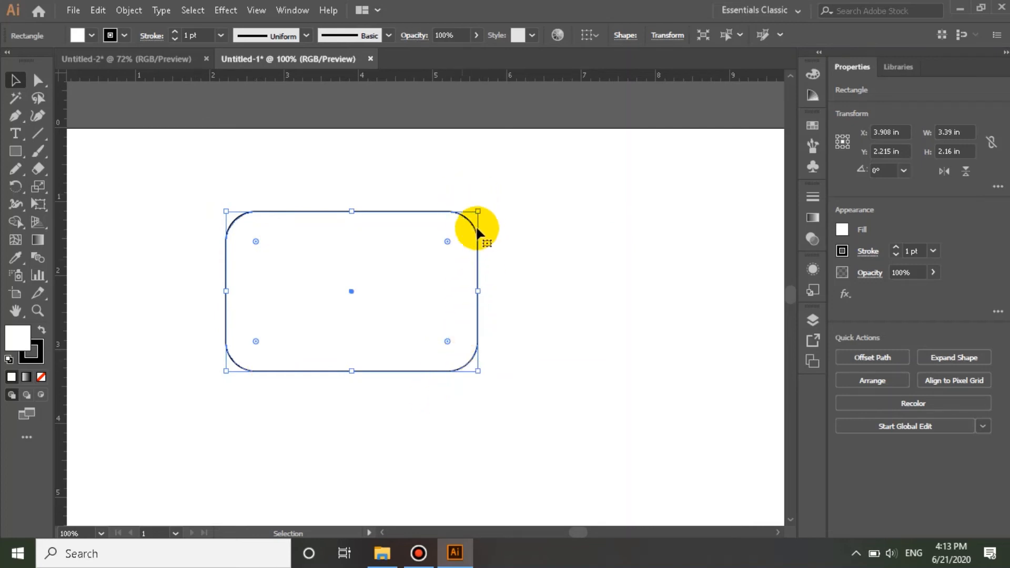
- Undo both corner roundings of the rectangle
{"action": "key", "text": "a"}
{"action": "key", "text": "ctrl+z"}
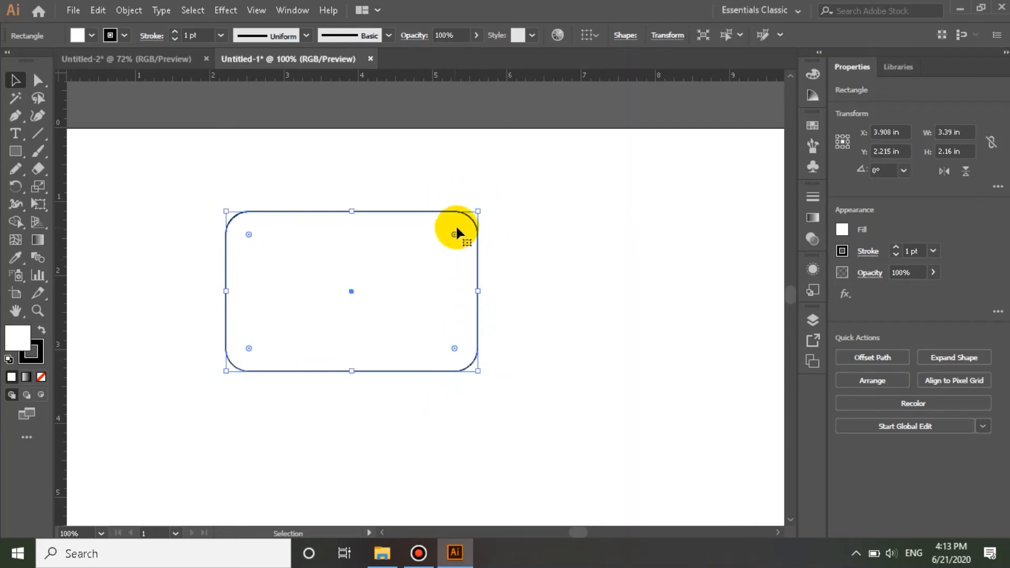
{"action": "key", "text": "ctrl+z"}
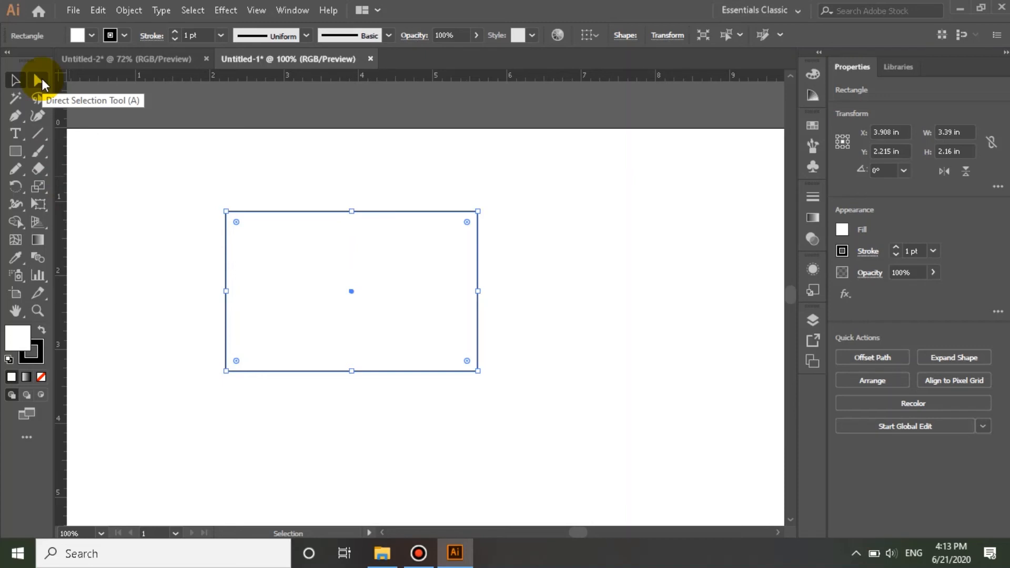
- Round only the rectangle's upper-right corner to a radius of about 1.17 in, using direct selection
{"action": "key", "text": "a"}
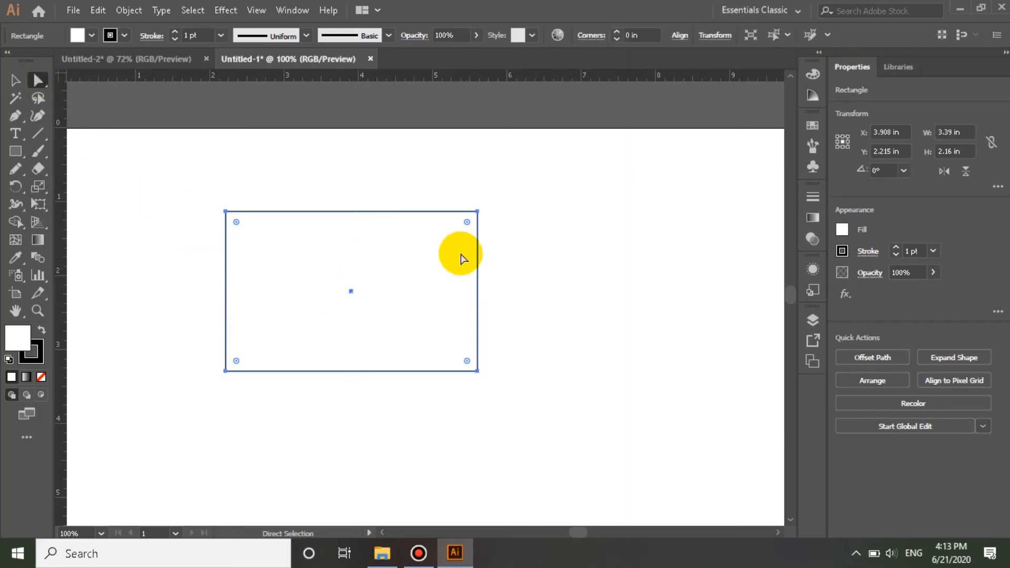
{"action": "left_click_drag", "start_coordinate": [435, 176], "coordinate": [520, 266]}
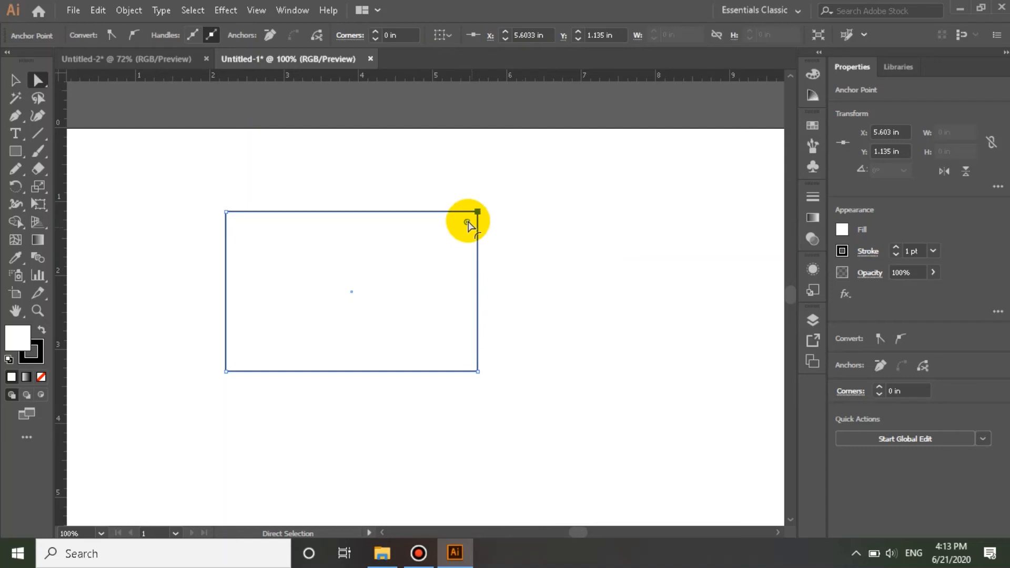
{"action": "left_click_drag", "start_coordinate": [467, 221], "coordinate": [374, 292]}
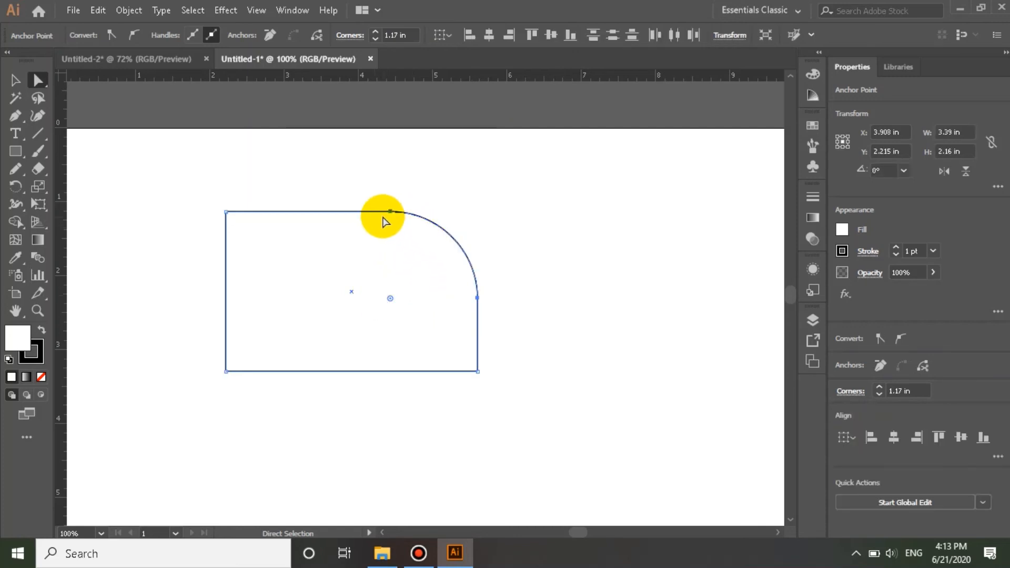
{"action": "left_click", "coordinate": [478, 298]}
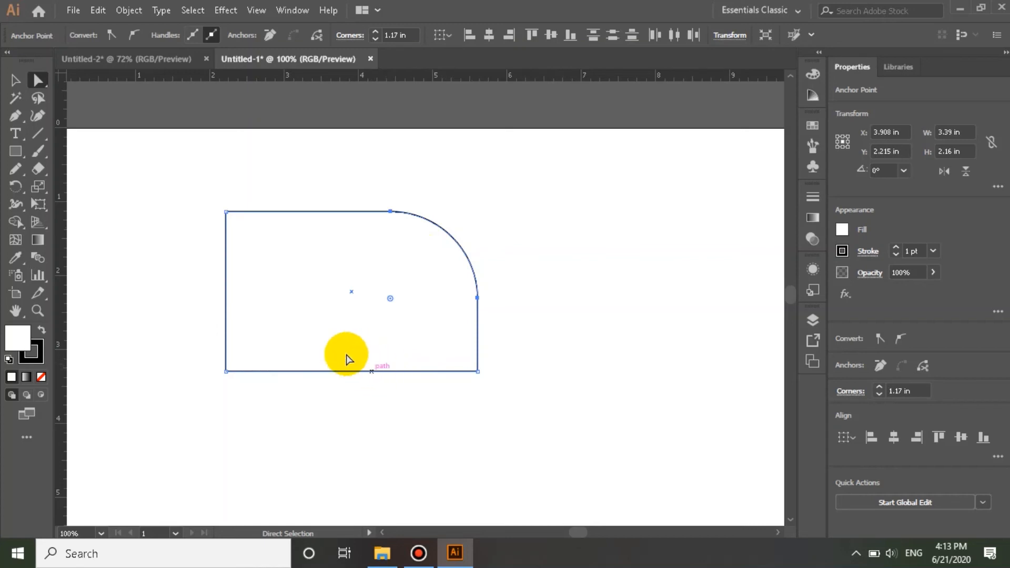
- Delete the rectangle completely and draw a tilted hexagon about 2.42 by 2.12 in on the cleared artboard
{"action": "left_click", "coordinate": [15, 152]}
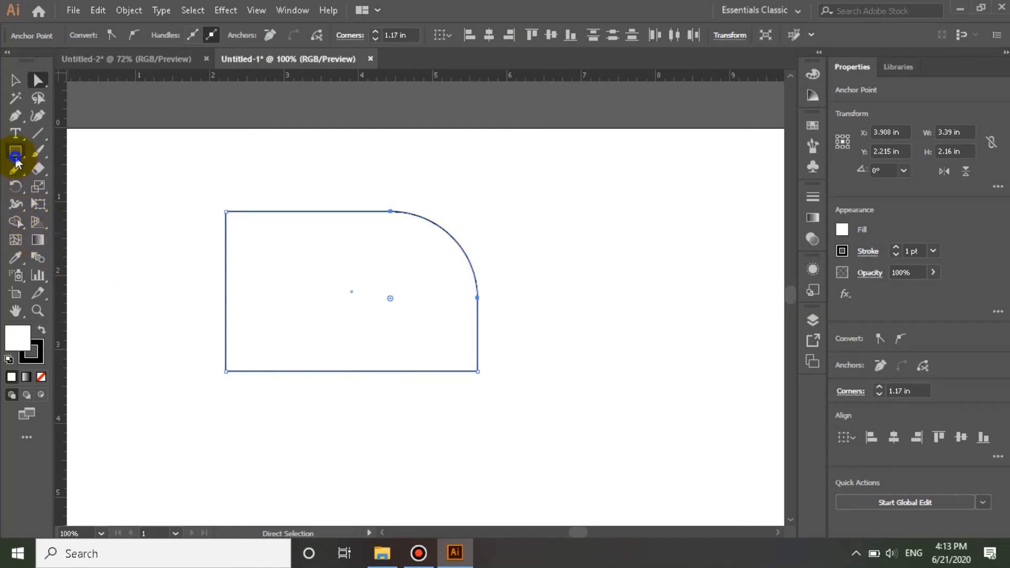
{"action": "left_click", "coordinate": [72, 211]}
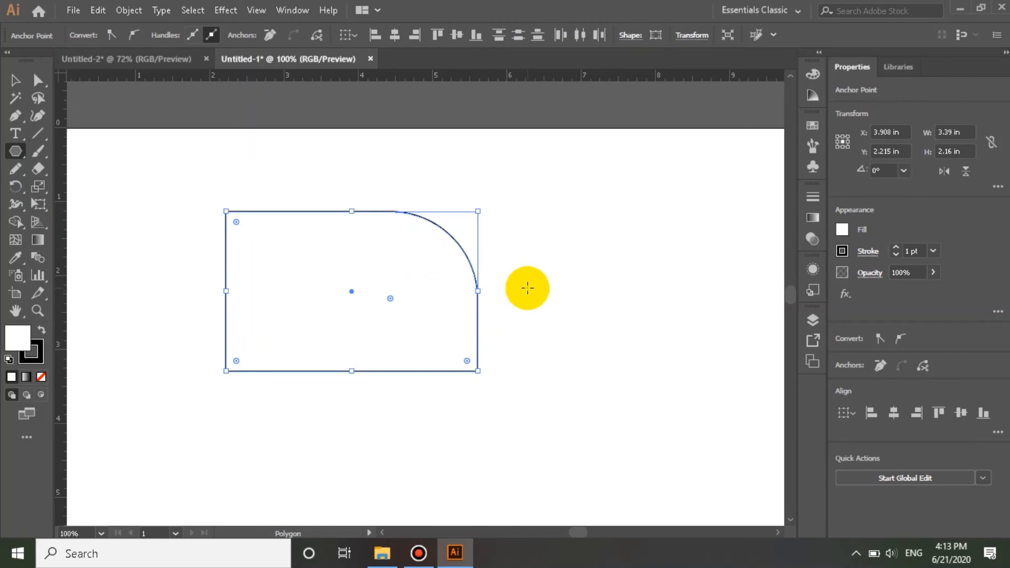
{"action": "key", "text": "Delete"}
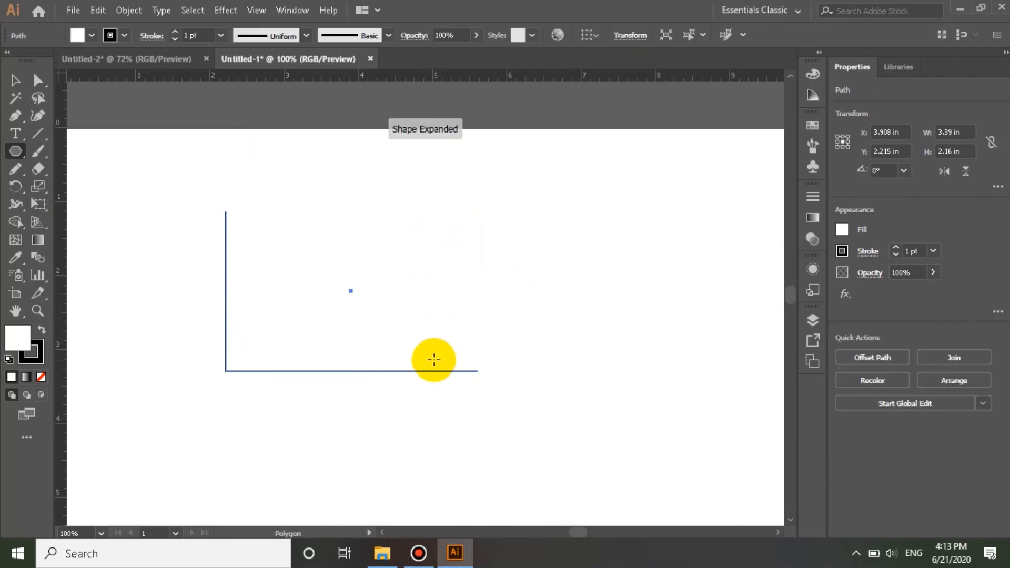
{"action": "key", "text": "Delete"}
{"action": "left_click_drag", "start_coordinate": [257, 259], "coordinate": [302, 337]}
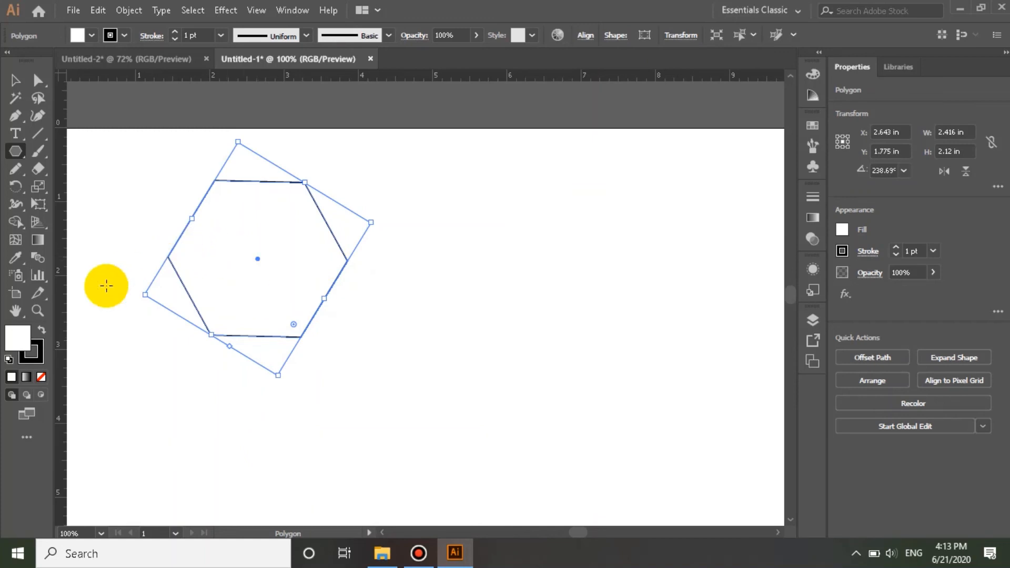
- Try rounding all the hexagon's corners to the maximum radius, and undo the rounding
{"action": "left_click", "coordinate": [15, 80]}
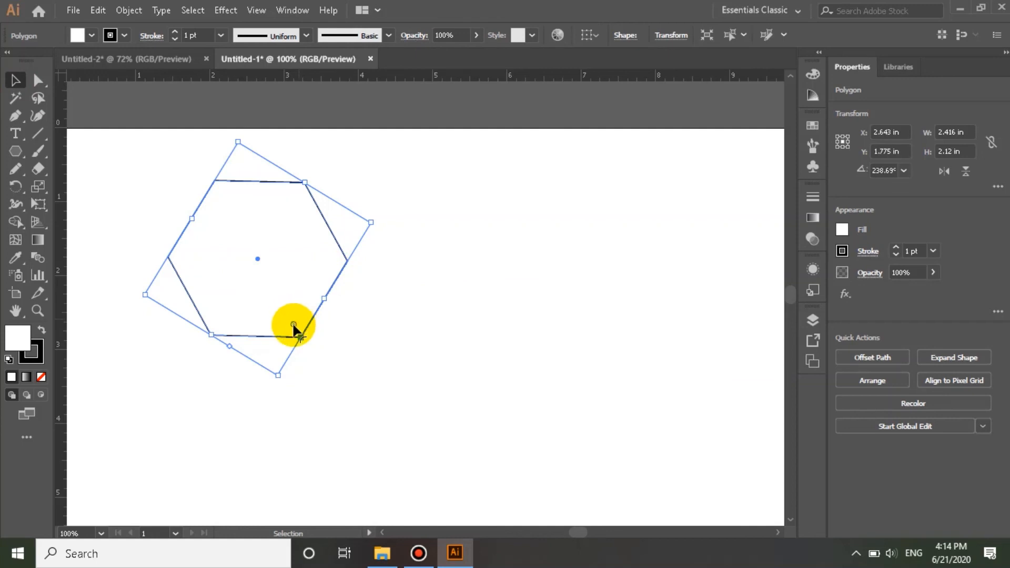
{"action": "left_click_drag", "start_coordinate": [294, 325], "coordinate": [252, 248]}
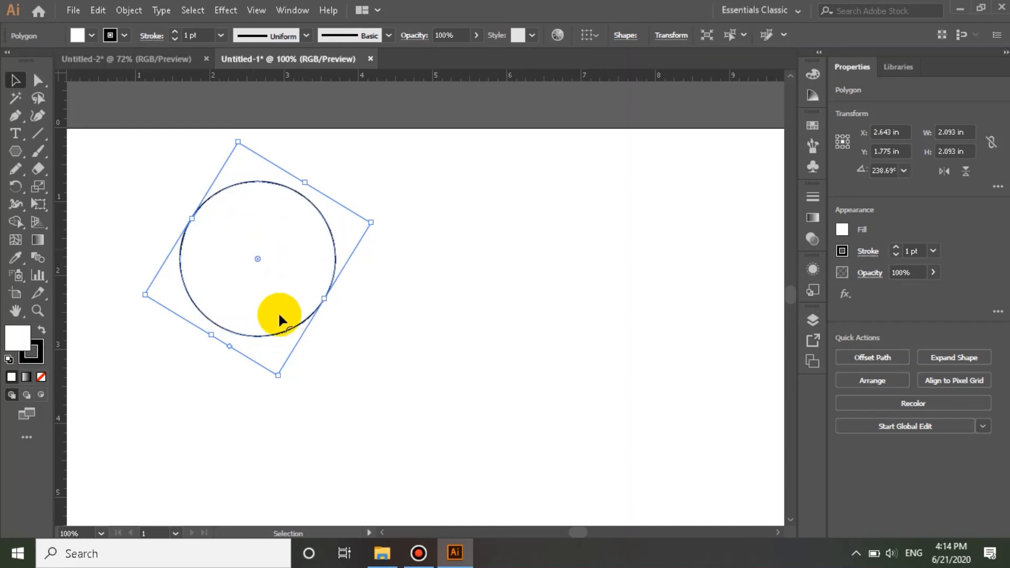
{"action": "key", "text": "ctrl+z"}
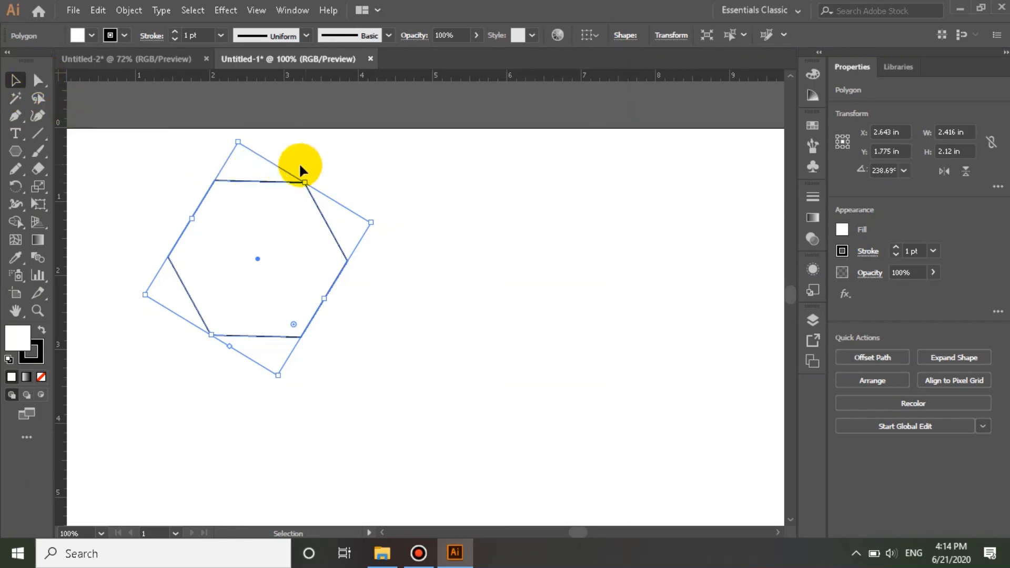
- Round only the hexagon's upper-right corner to about 1.17 in and its lower-left corner to about 1.35 in
{"action": "left_click", "coordinate": [38, 80]}
{"action": "left_click", "coordinate": [270, 180]}
{"action": "left_click_drag", "start_coordinate": [288, 159], "coordinate": [249, 271]}
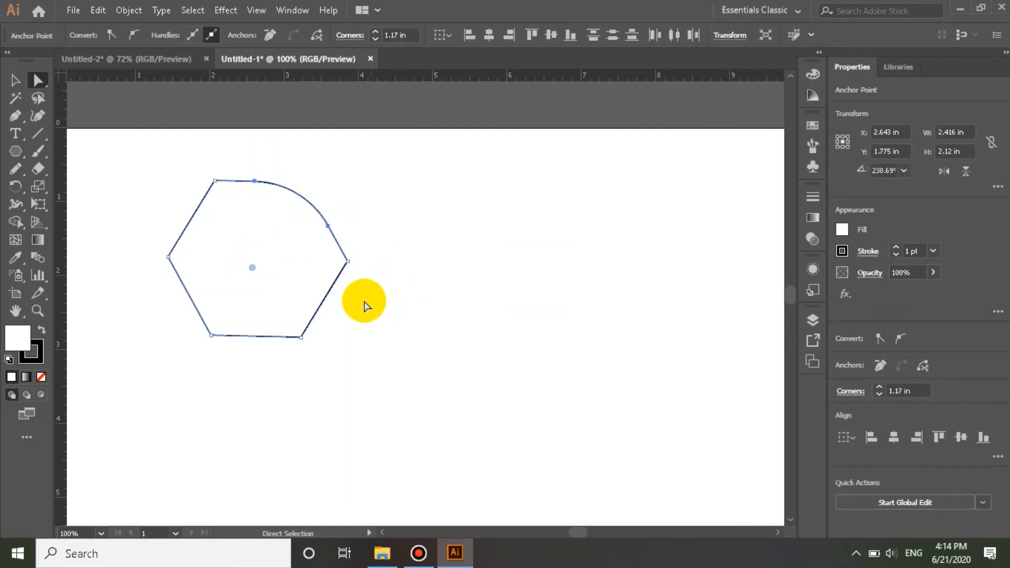
{"action": "left_click_drag", "start_coordinate": [168, 314], "coordinate": [270, 383]}
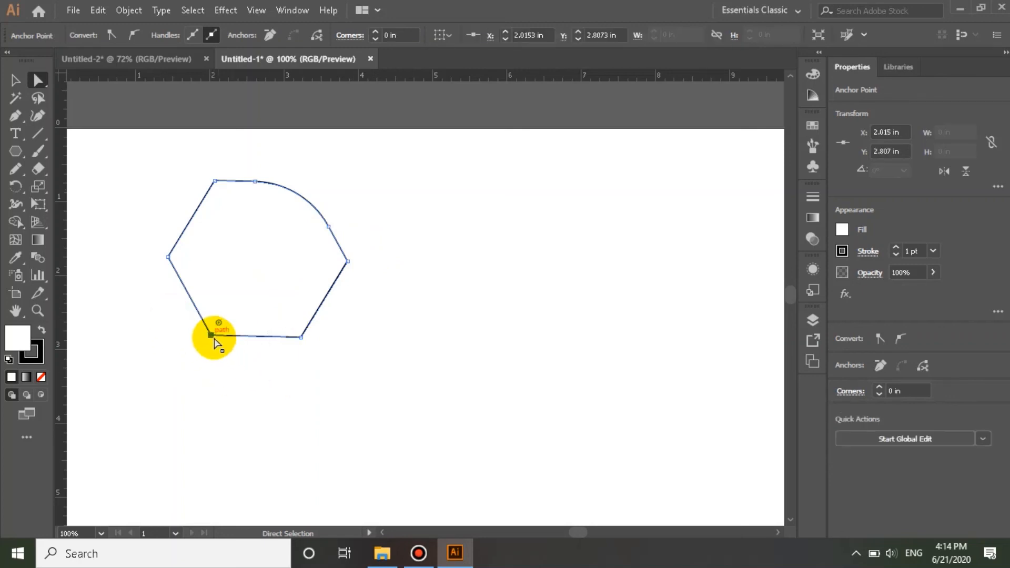
{"action": "left_click_drag", "start_coordinate": [217, 324], "coordinate": [279, 231]}
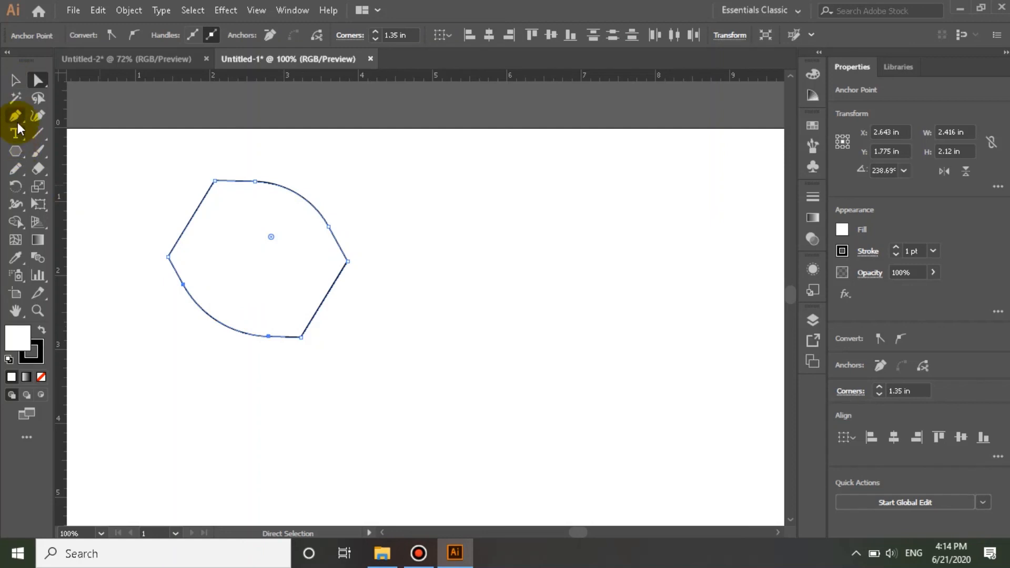
- Switch to the Untitled-2 document with the shape tool overview
{"action": "left_click", "coordinate": [20, 151]}
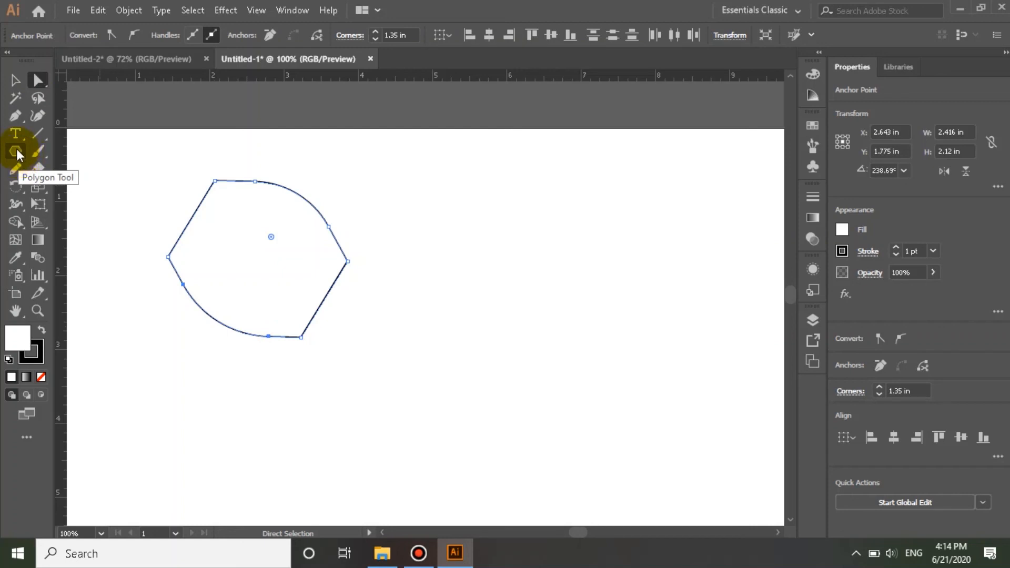
{"action": "left_click", "coordinate": [144, 59]}
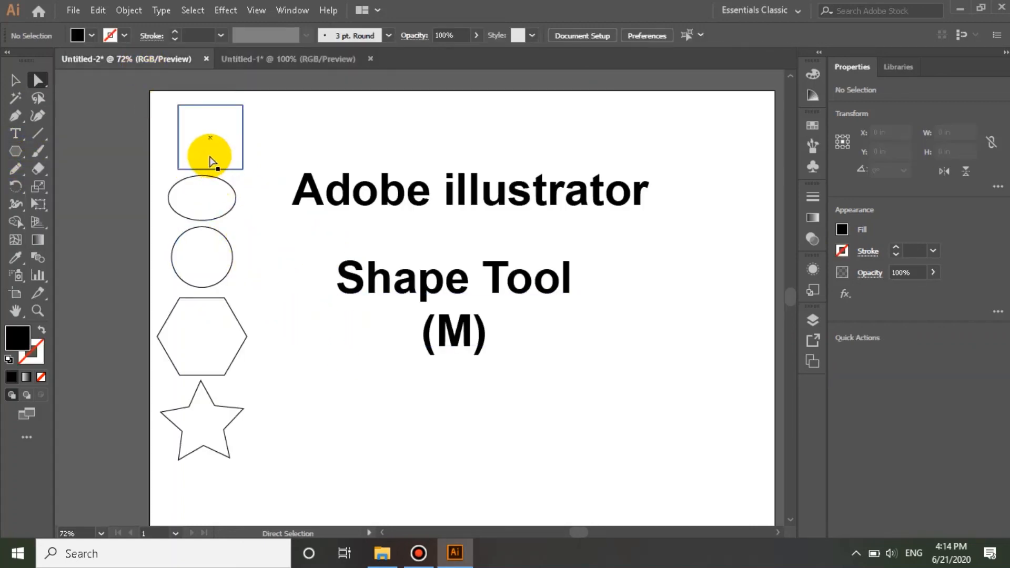